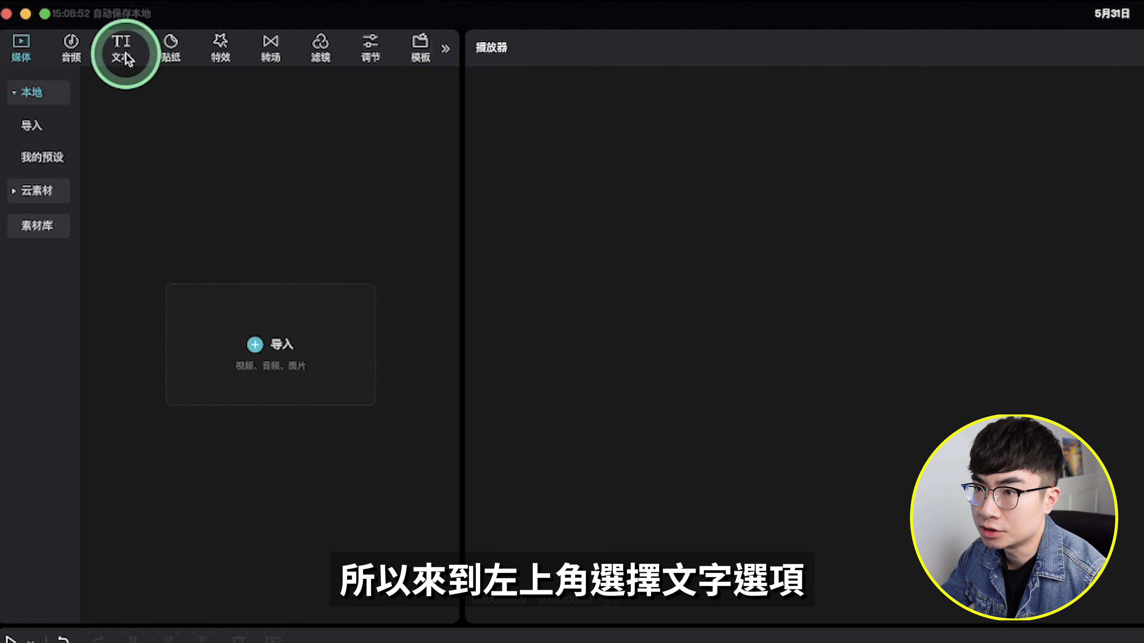
Add a default text (默认文本) to the timeline and replace its content with the script introducing 剪映's 12 AI features
{"action": "left_click", "coordinate": [121, 50]}
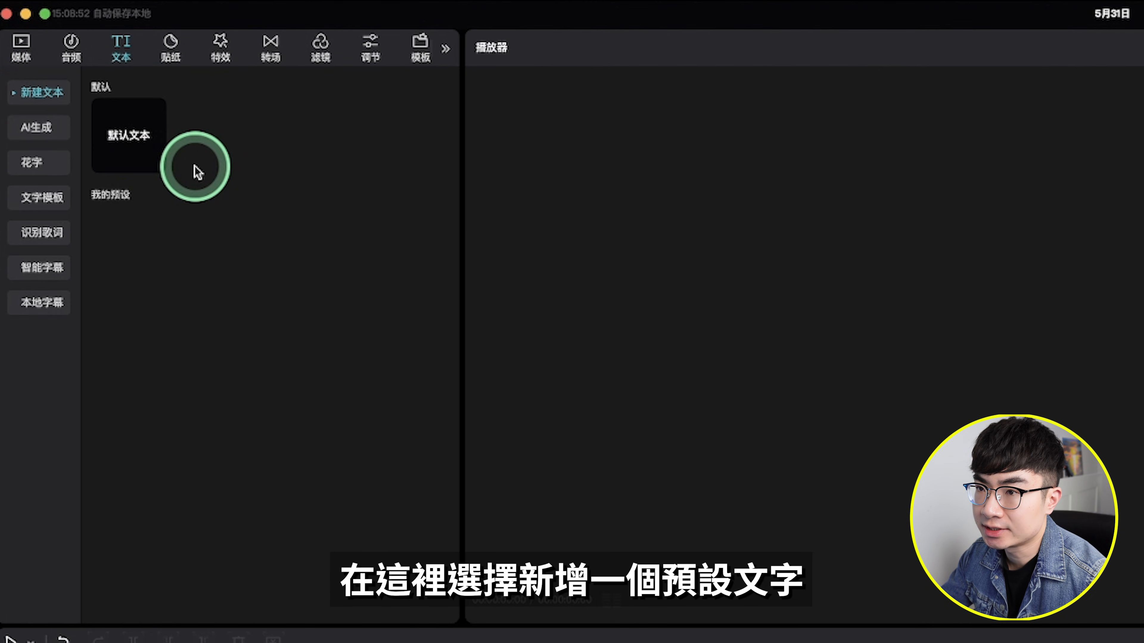
{"action": "left_click", "coordinate": [156, 168]}
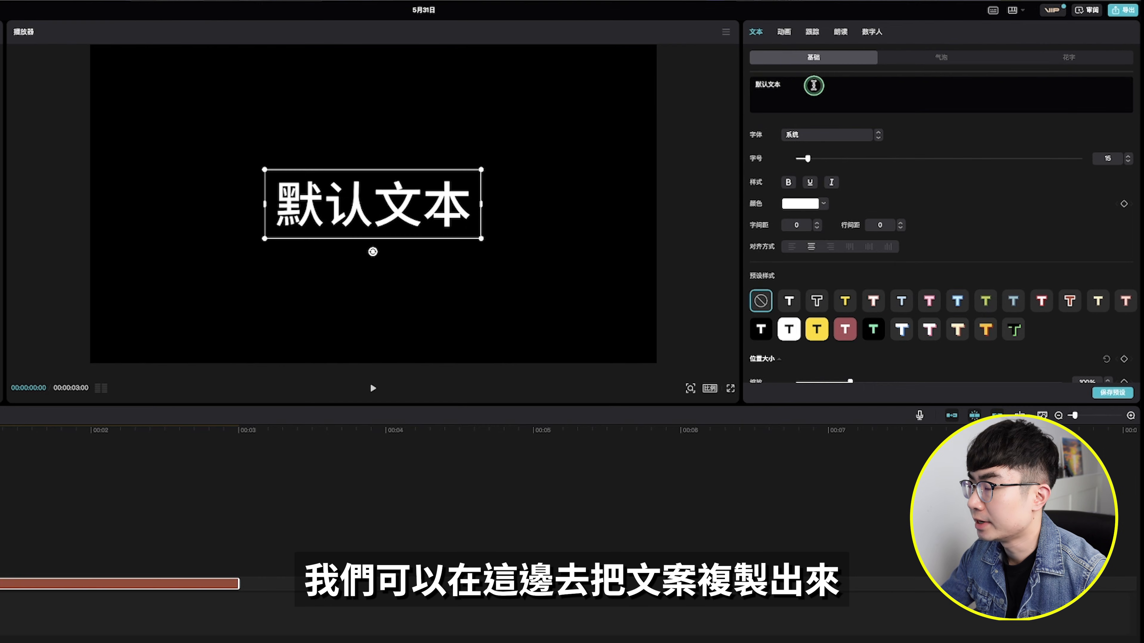
{"action": "left_click_drag", "start_coordinate": [858, 76], "coordinate": [824, 76]}
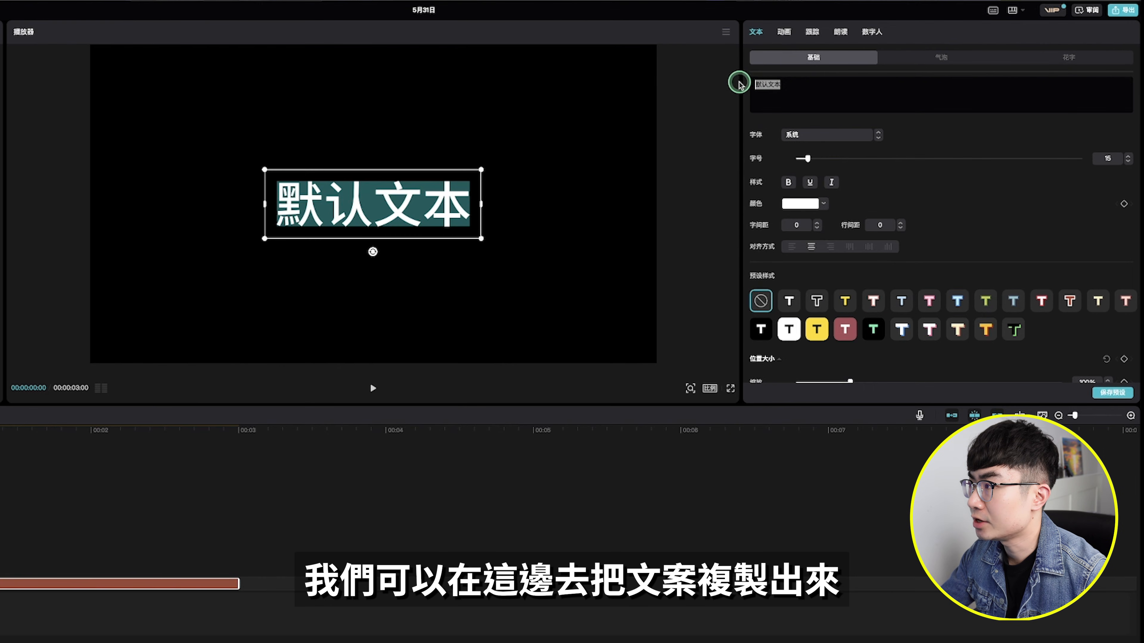
{"action": "type", "text": "剪映是很多華語創作者都在用的剪輯軟體，自從AI時代的到來，它也加入了很多AI的功能。這期影片會展示給你最新剪映裡的12個AI功能，可以幫助你快速剪輯出精美的影片，以及大幅度提升剪輯的效率。"}
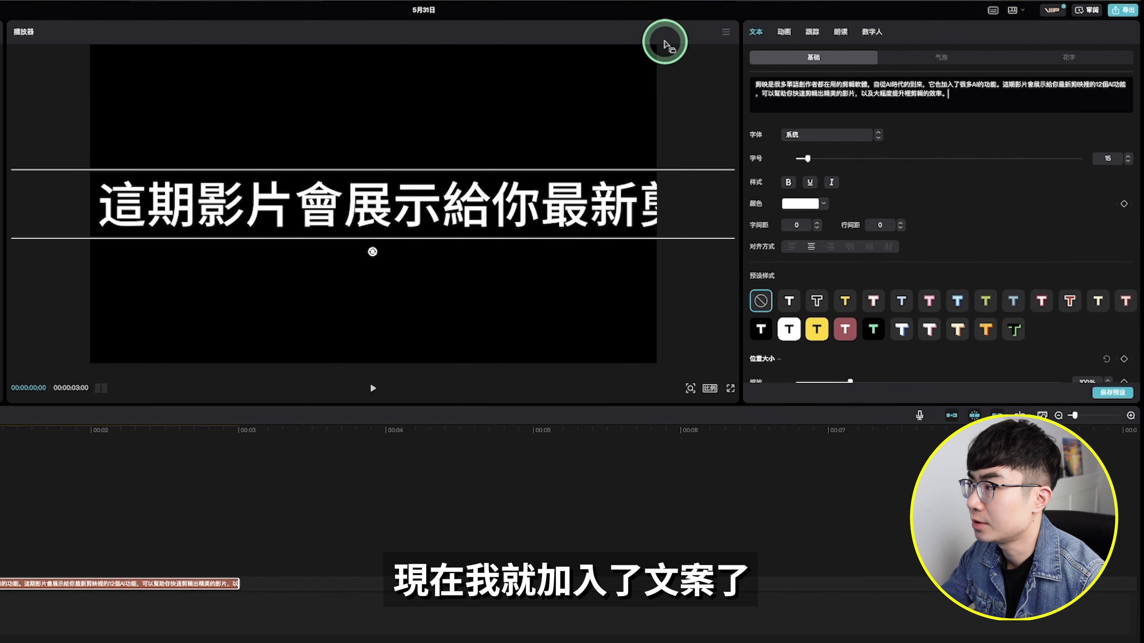
Browse the digital human (数字人) avatars for the script and choose the casual (休闲) middle-aged man in the light-blue shirt
{"action": "left_click", "coordinate": [876, 33]}
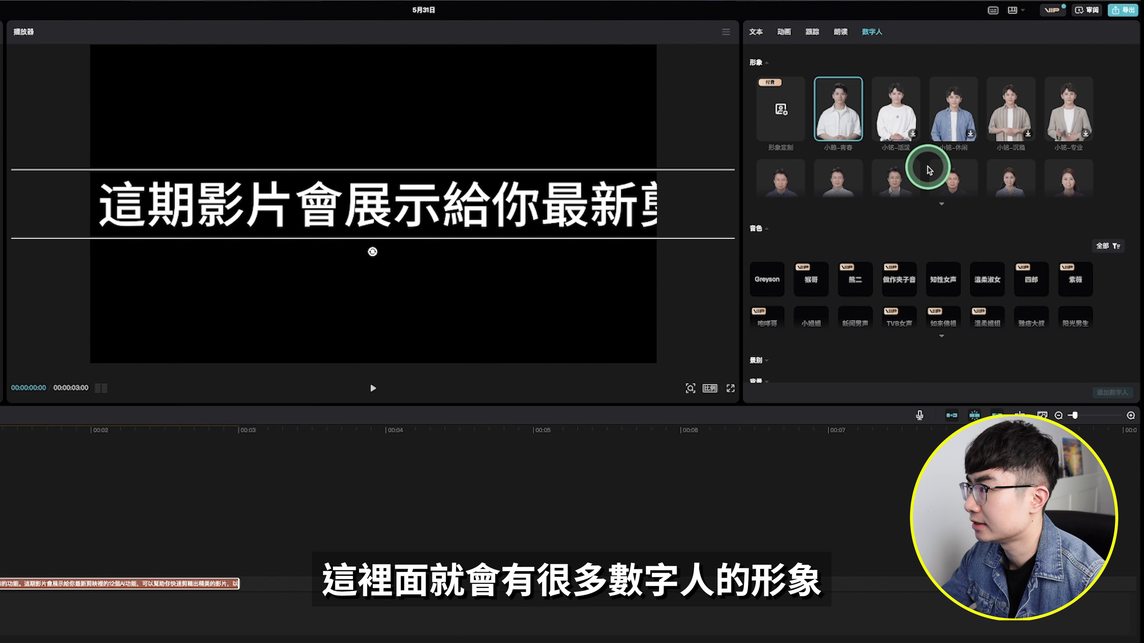
{"action": "left_click", "coordinate": [943, 208]}
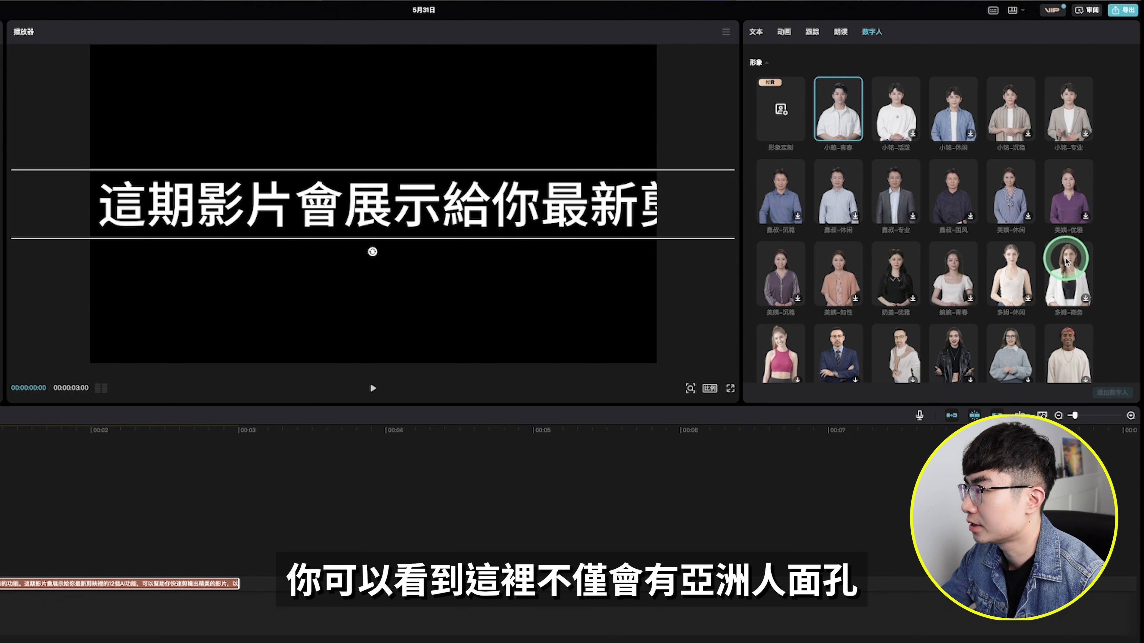
{"action": "scroll", "coordinate": [1069, 257], "scroll_direction": "down", "scroll_amount": 3}
{"action": "scroll", "coordinate": [1069, 257], "scroll_direction": "down", "scroll_amount": 5}
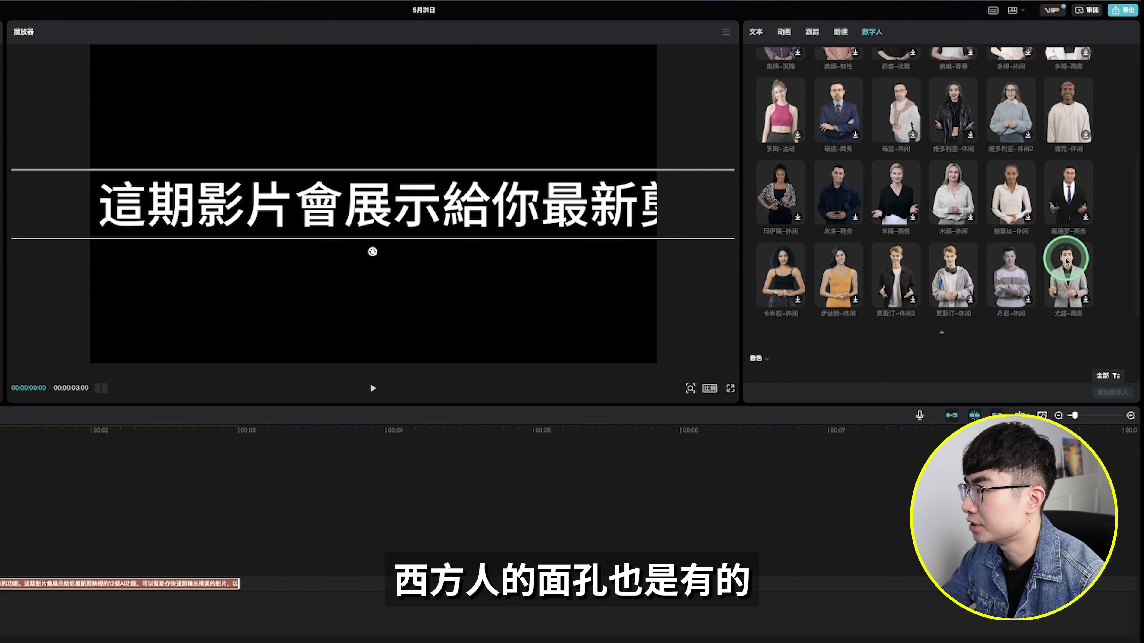
{"action": "scroll", "coordinate": [840, 200], "scroll_direction": "up", "scroll_amount": 10}
{"action": "left_click", "coordinate": [842, 196]}
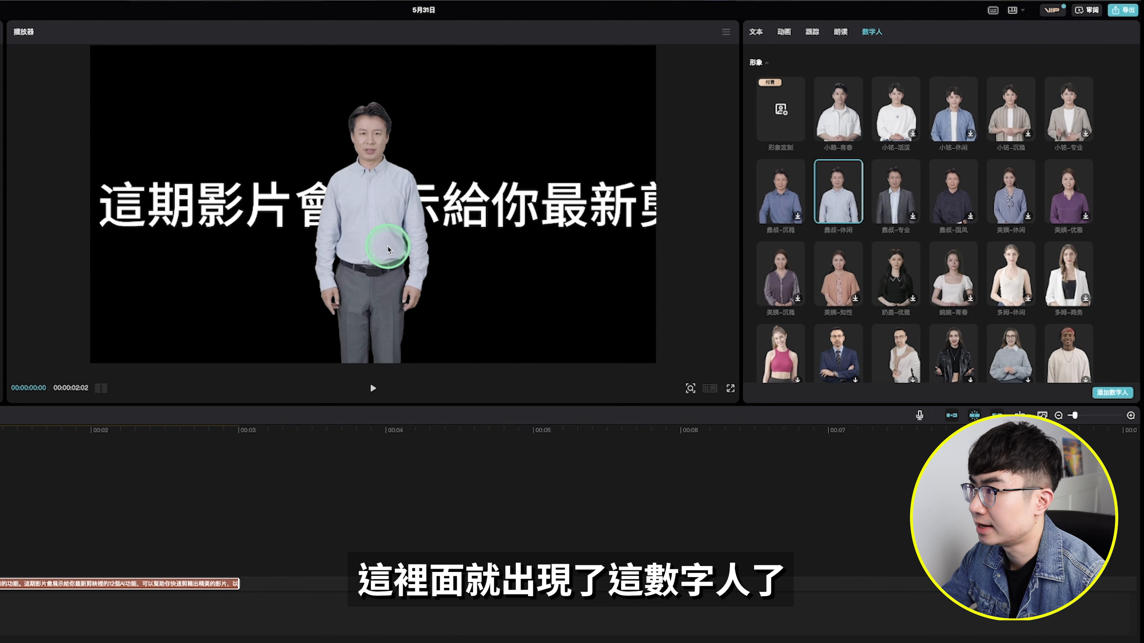
Give the digital human the street photo background with the blank billboard and generate it, allowing the text and audio upload
{"action": "scroll", "coordinate": [893, 204], "scroll_direction": "down", "scroll_amount": 10}
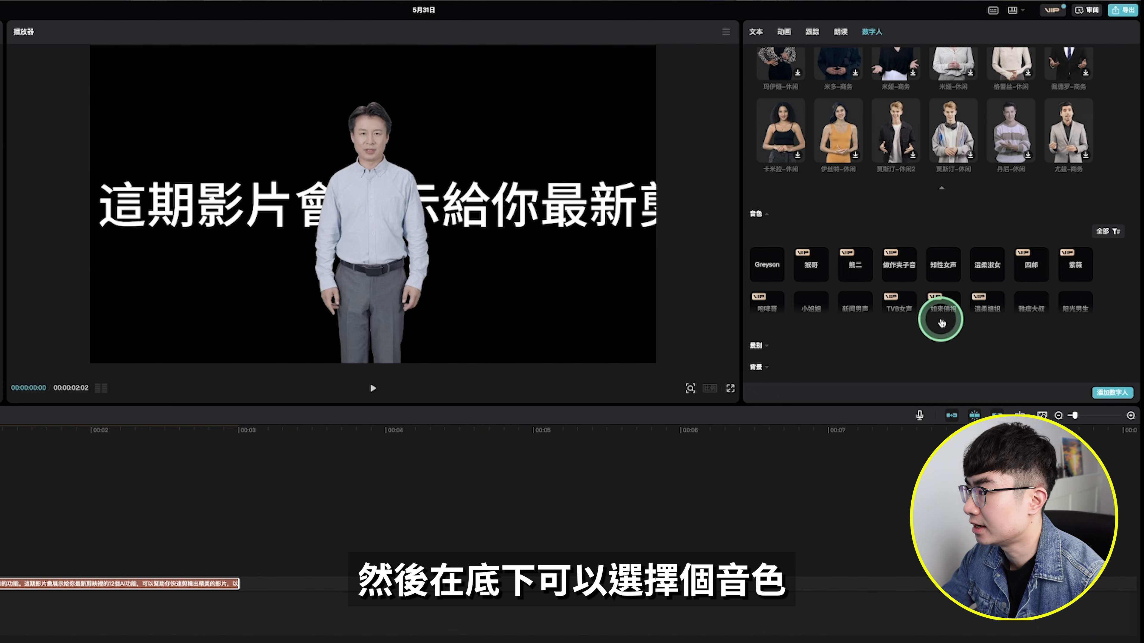
{"action": "scroll", "coordinate": [979, 280], "scroll_direction": "down", "scroll_amount": 3}
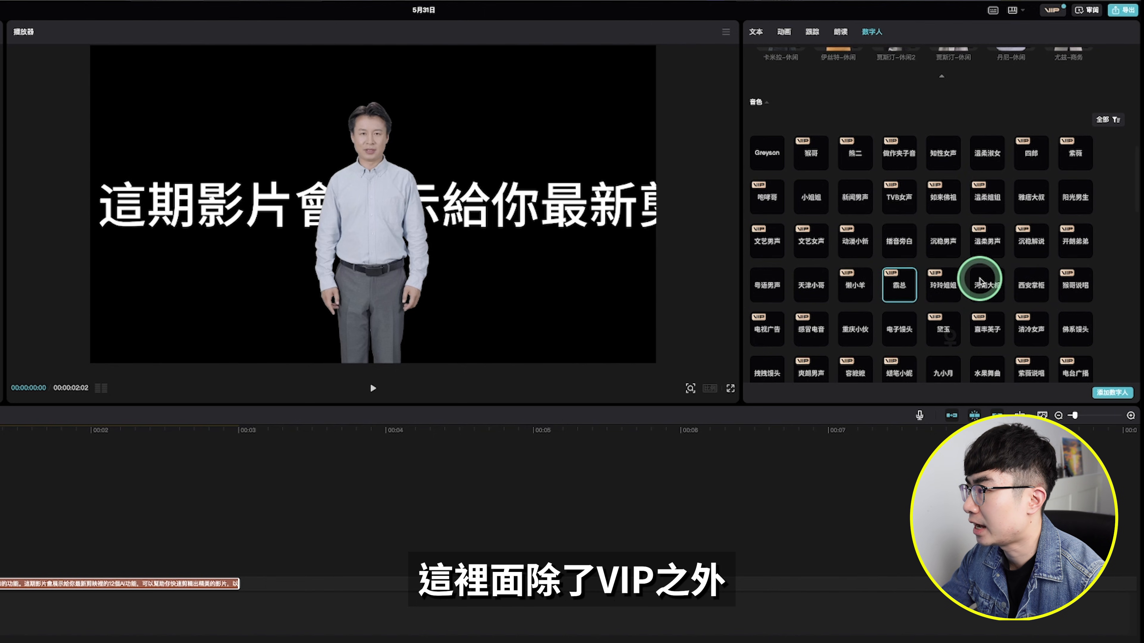
{"action": "scroll", "coordinate": [955, 266], "scroll_direction": "down", "scroll_amount": 1}
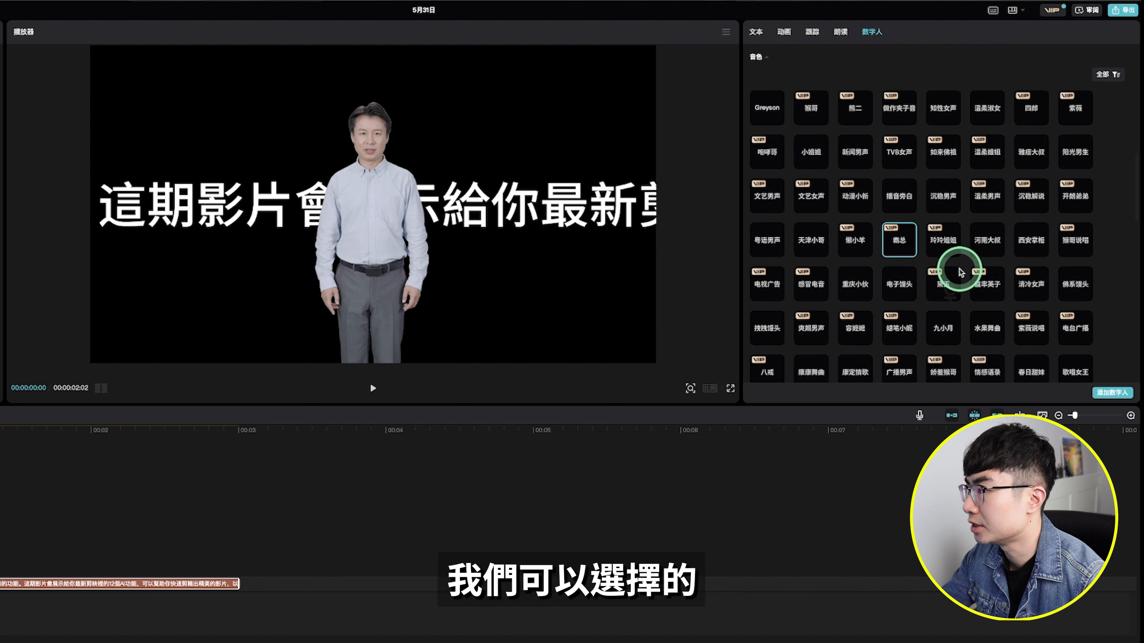
{"action": "scroll", "coordinate": [901, 226], "scroll_direction": "up", "scroll_amount": 1}
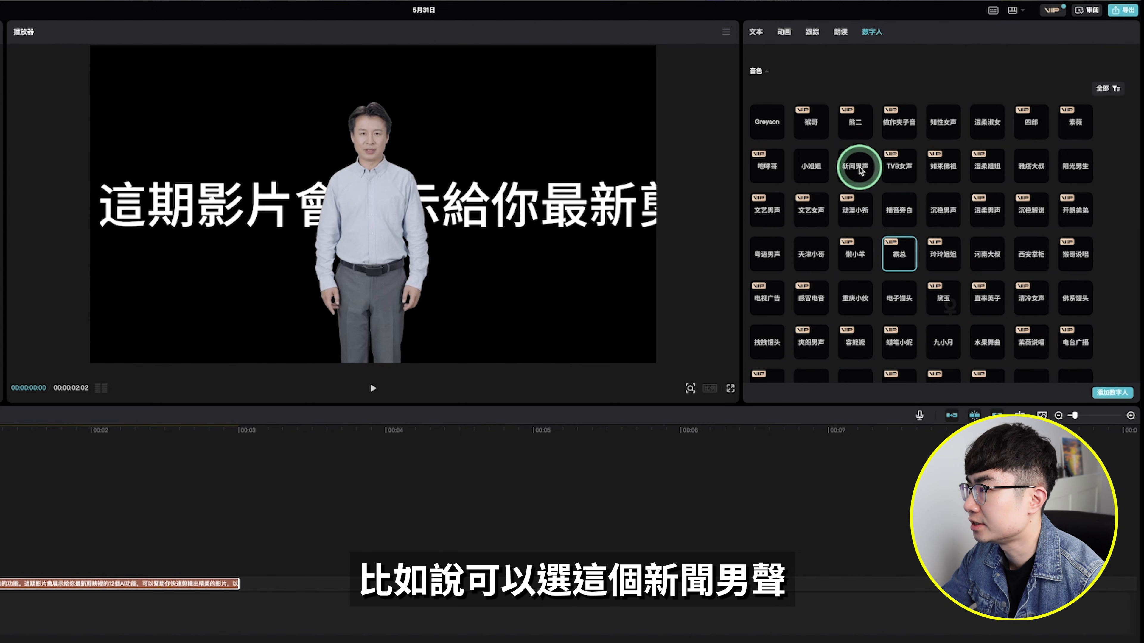
{"action": "scroll", "coordinate": [810, 248], "scroll_direction": "down", "scroll_amount": 10}
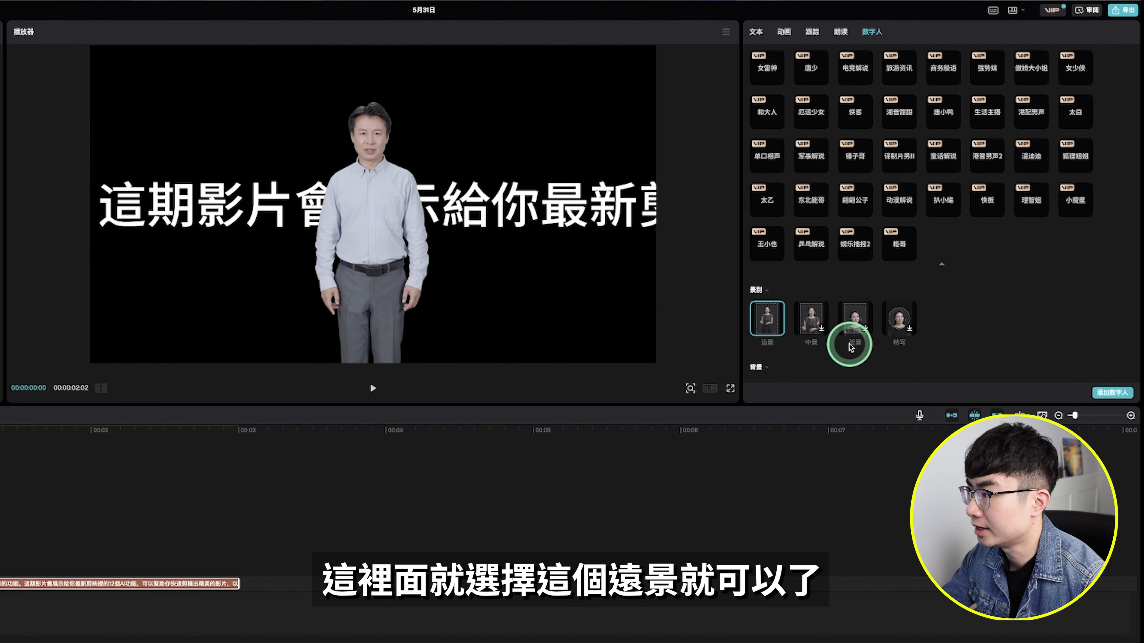
{"action": "scroll", "coordinate": [806, 315], "scroll_direction": "down", "scroll_amount": 5}
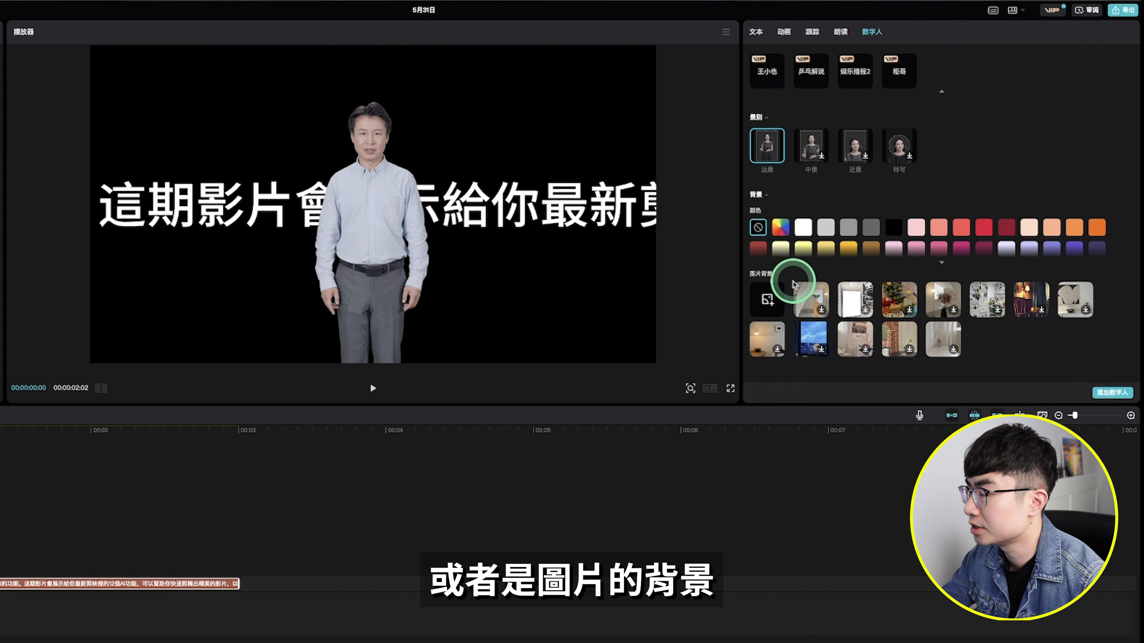
{"action": "left_click", "coordinate": [854, 298]}
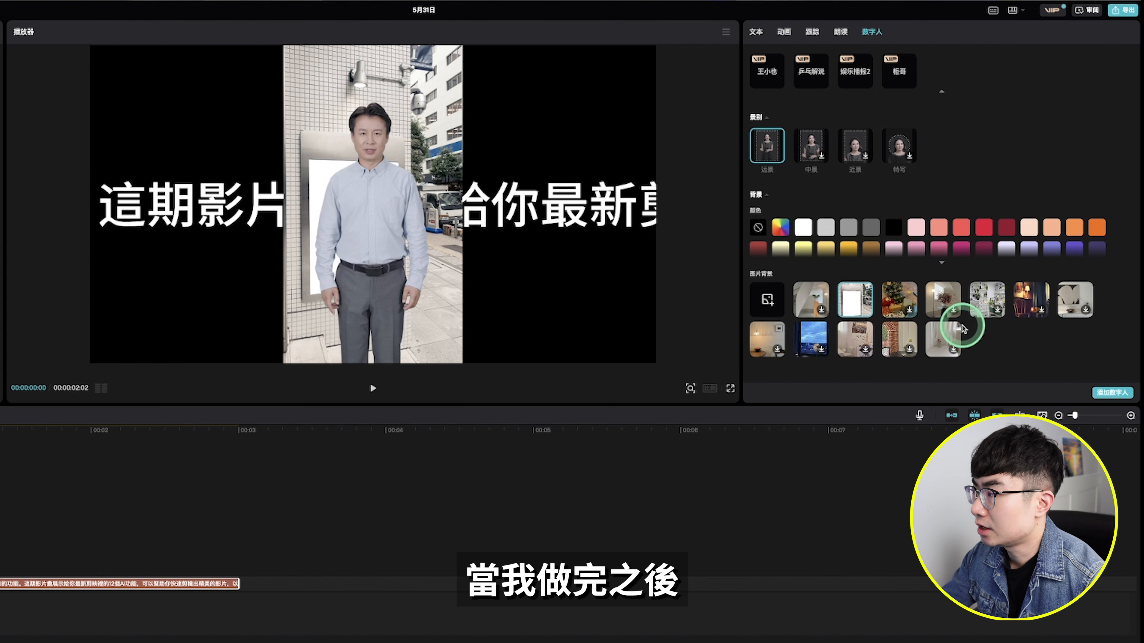
{"action": "left_click", "coordinate": [1108, 394]}
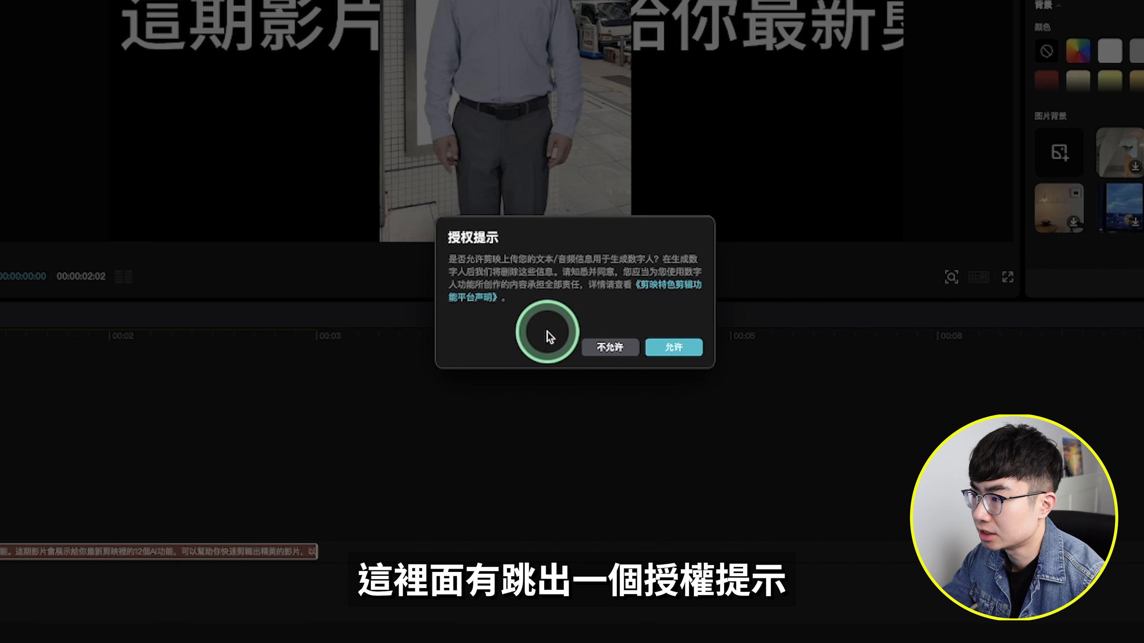
{"action": "left_click", "coordinate": [680, 347]}
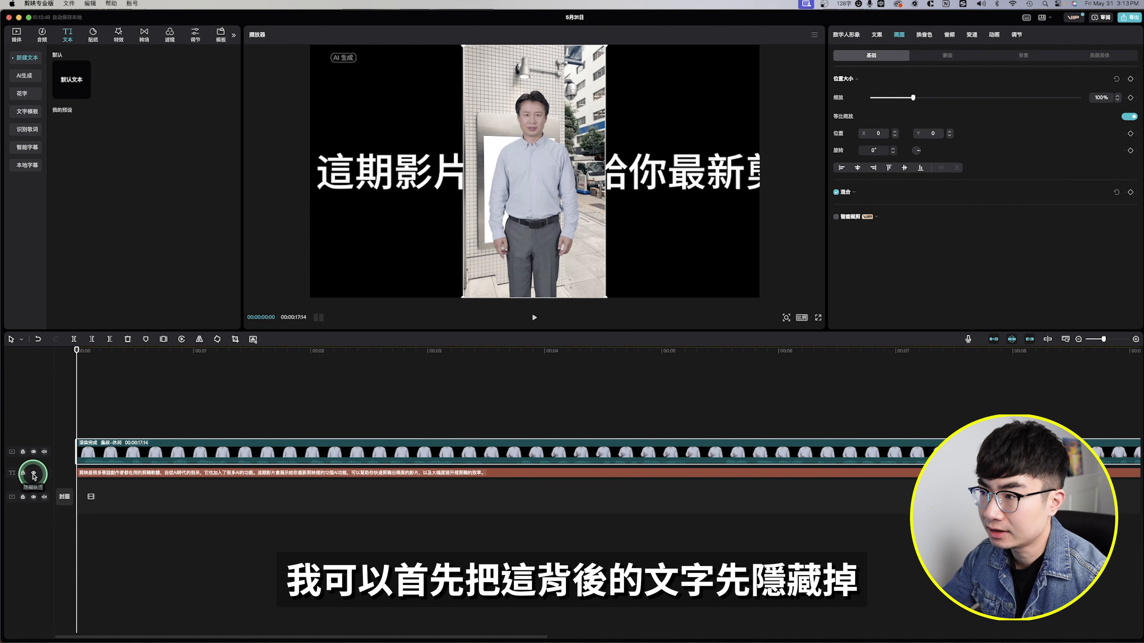
Preview the digital human with the script's text track hidden and the canvas ratio set to 9:16
{"action": "left_click", "coordinate": [33, 474]}
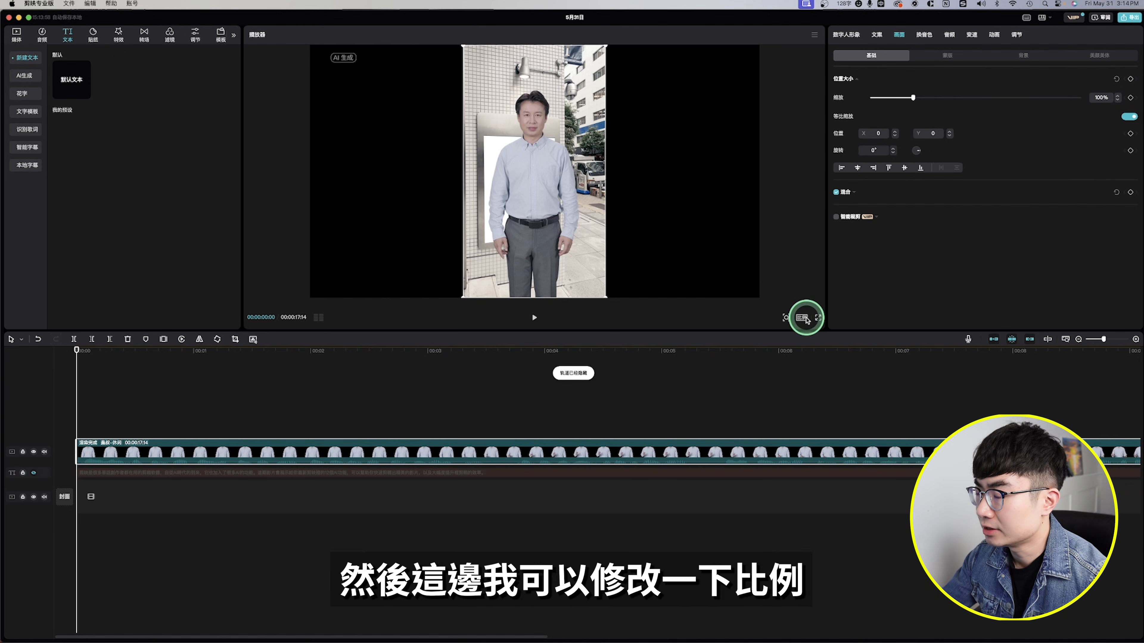
{"action": "left_click", "coordinate": [806, 319]}
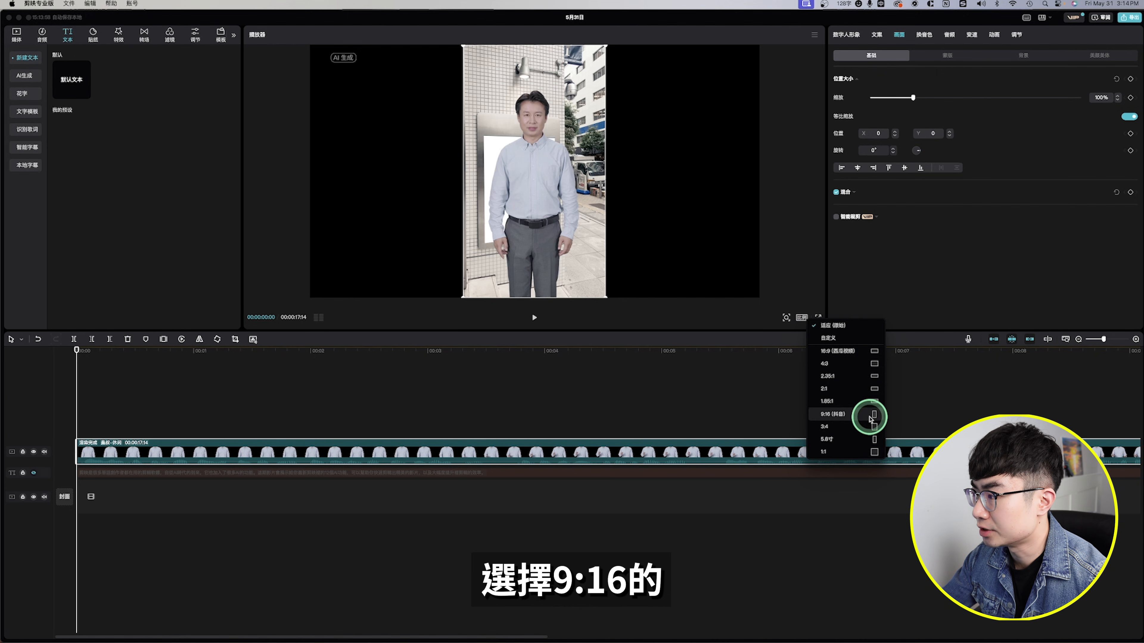
{"action": "left_click", "coordinate": [869, 415]}
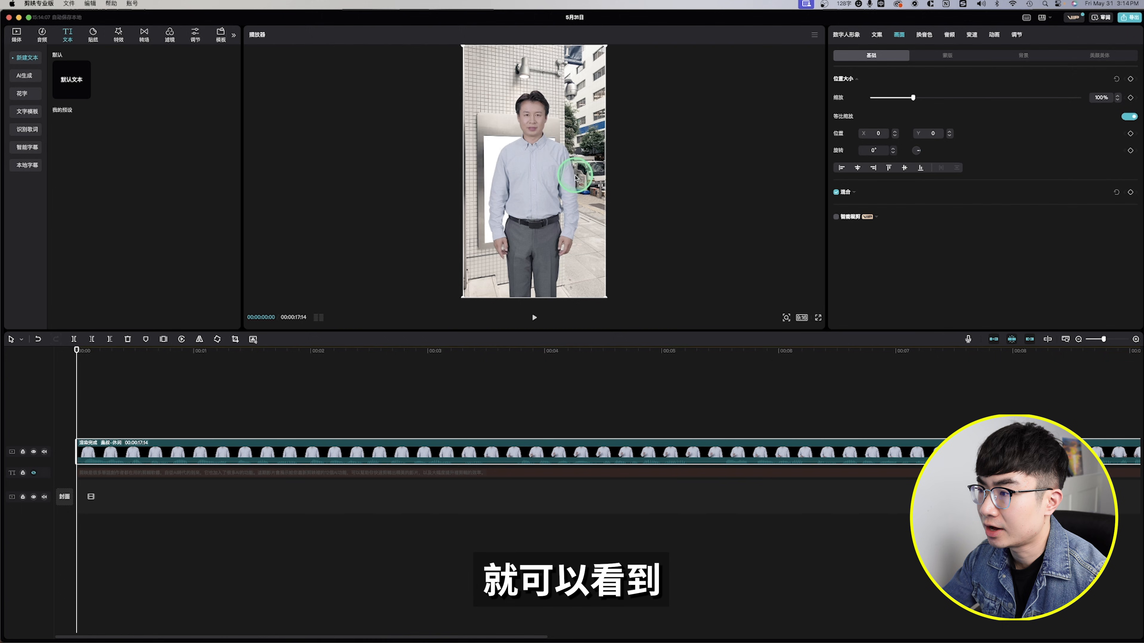
{"action": "left_click", "coordinate": [535, 320]}
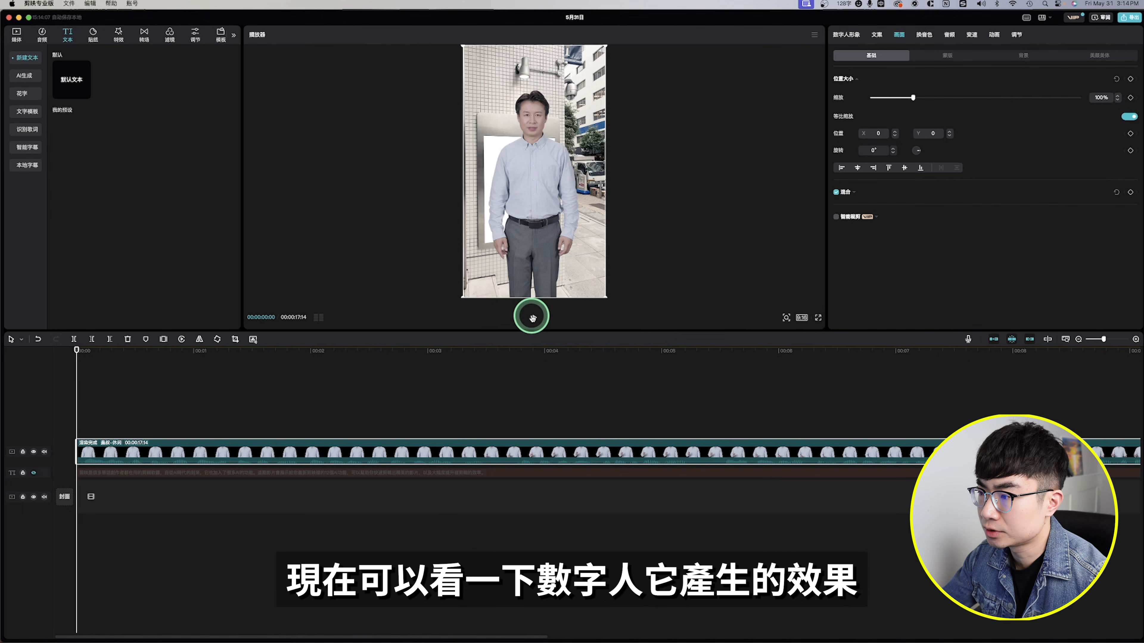
{"action": "left_click", "coordinate": [535, 318]}
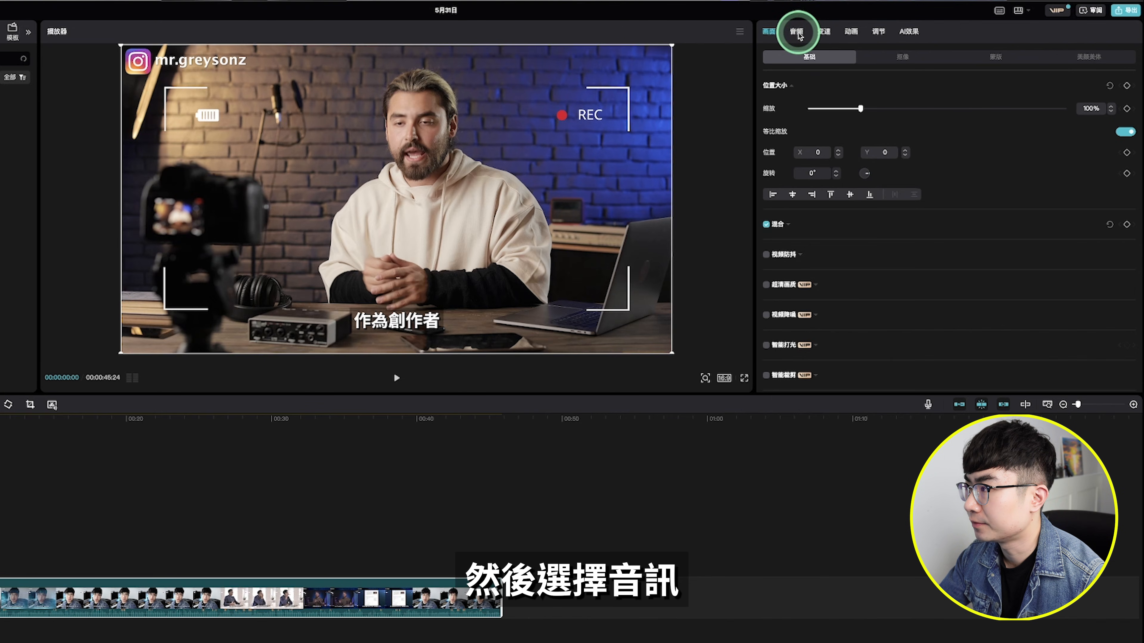
Apply video translation (视频翻译) to the clip's audio from 中文 to 英语 and play back the translated version
{"action": "left_click", "coordinate": [796, 32]}
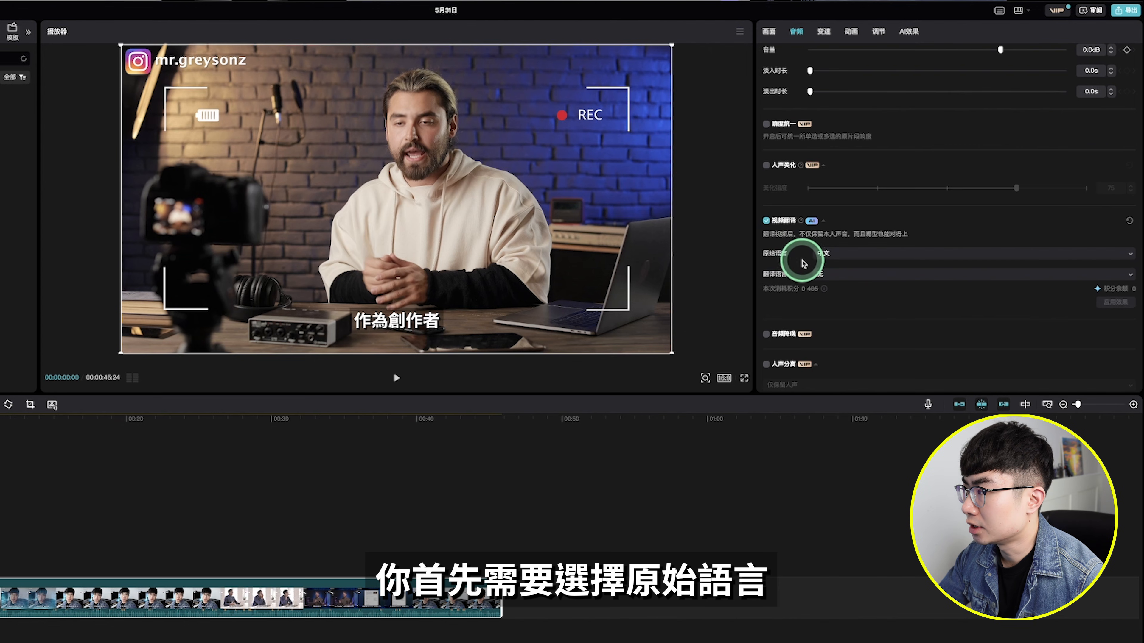
{"action": "left_click", "coordinate": [868, 255]}
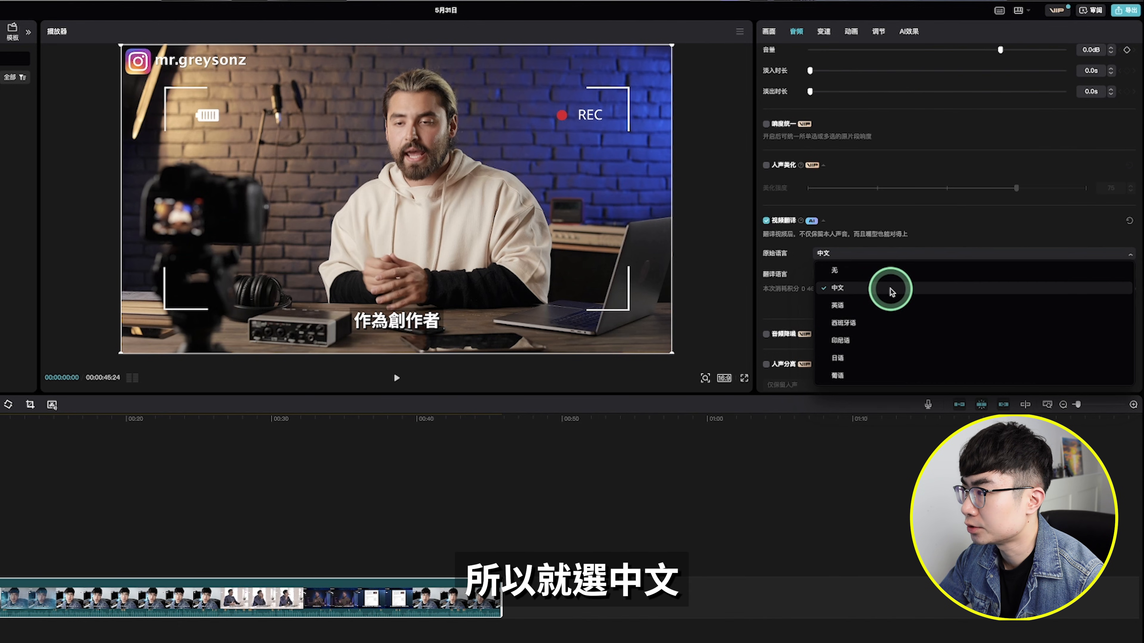
{"action": "left_click", "coordinate": [890, 292]}
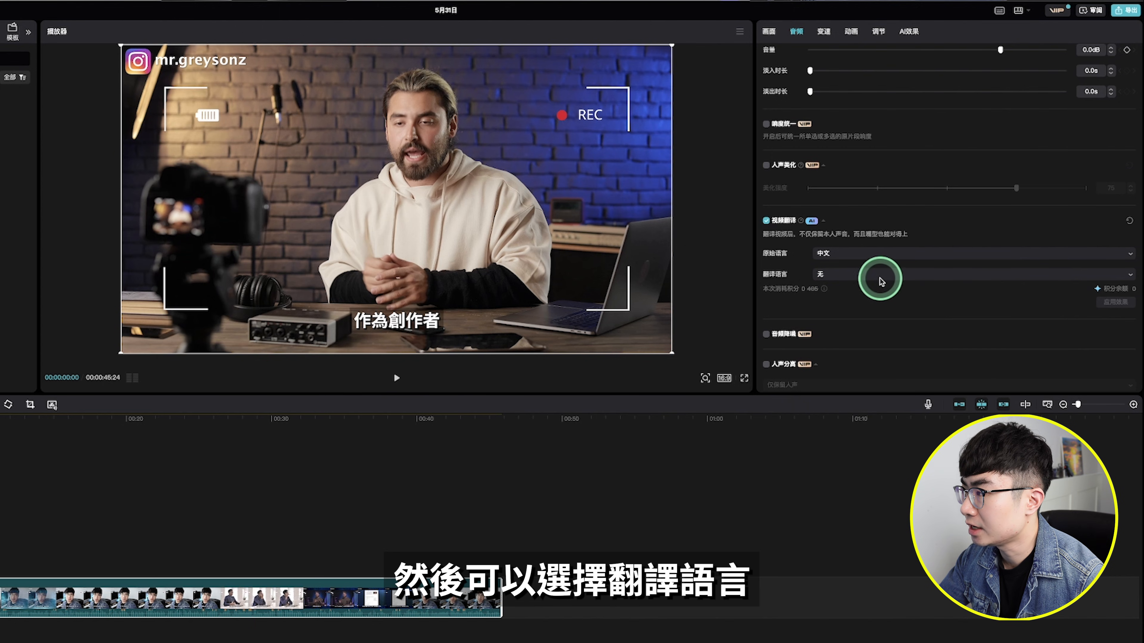
{"action": "left_click", "coordinate": [897, 280]}
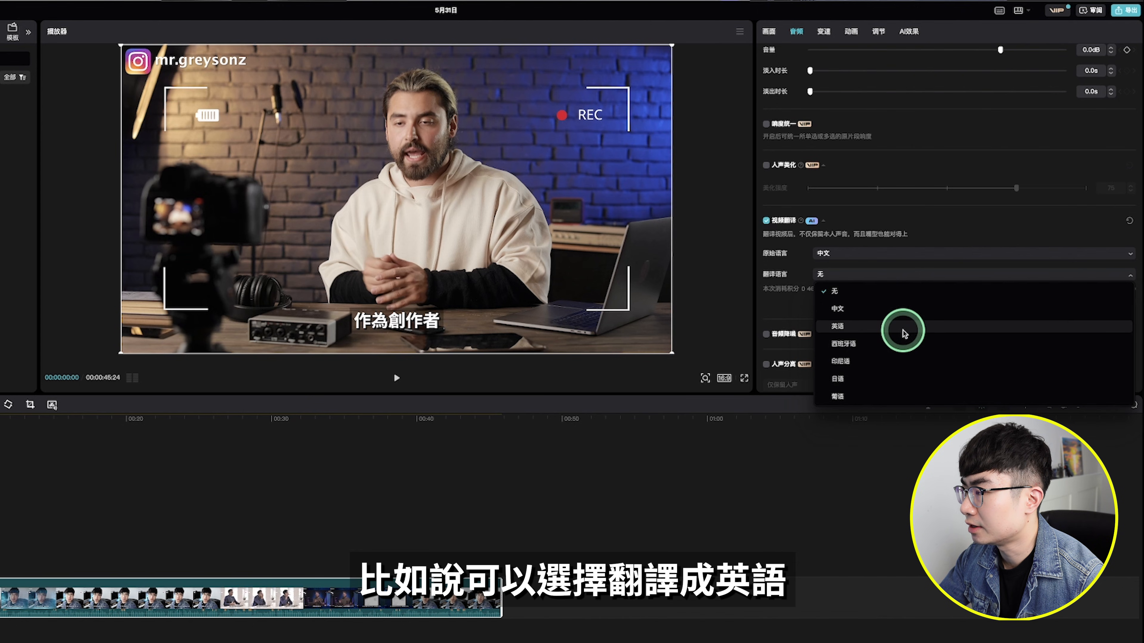
{"action": "left_click", "coordinate": [903, 332]}
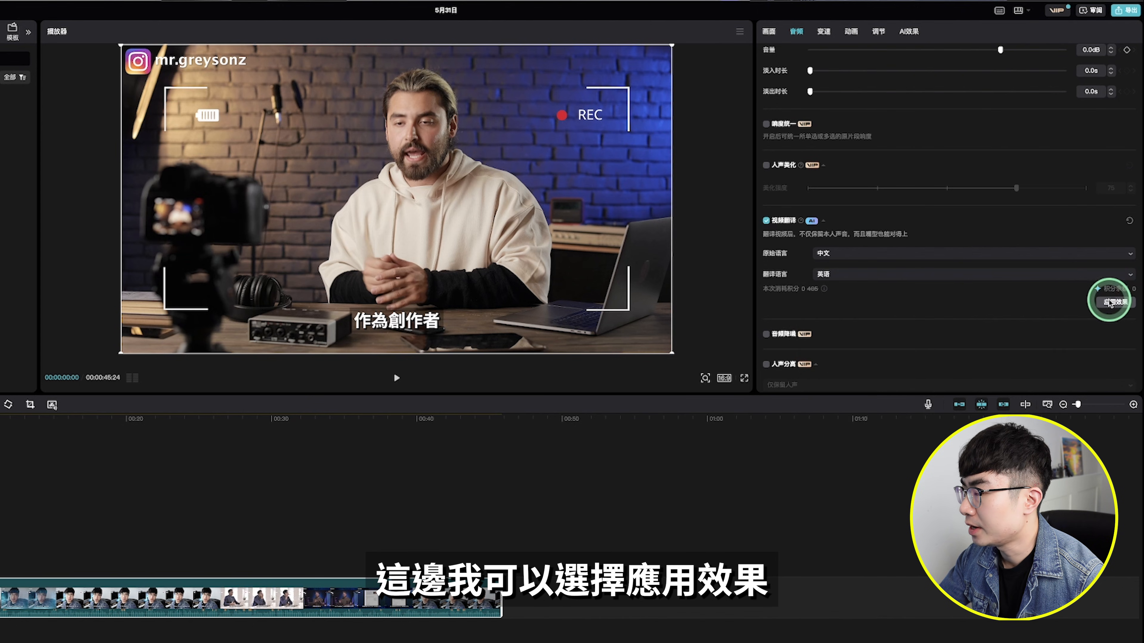
{"action": "left_click", "coordinate": [1124, 302]}
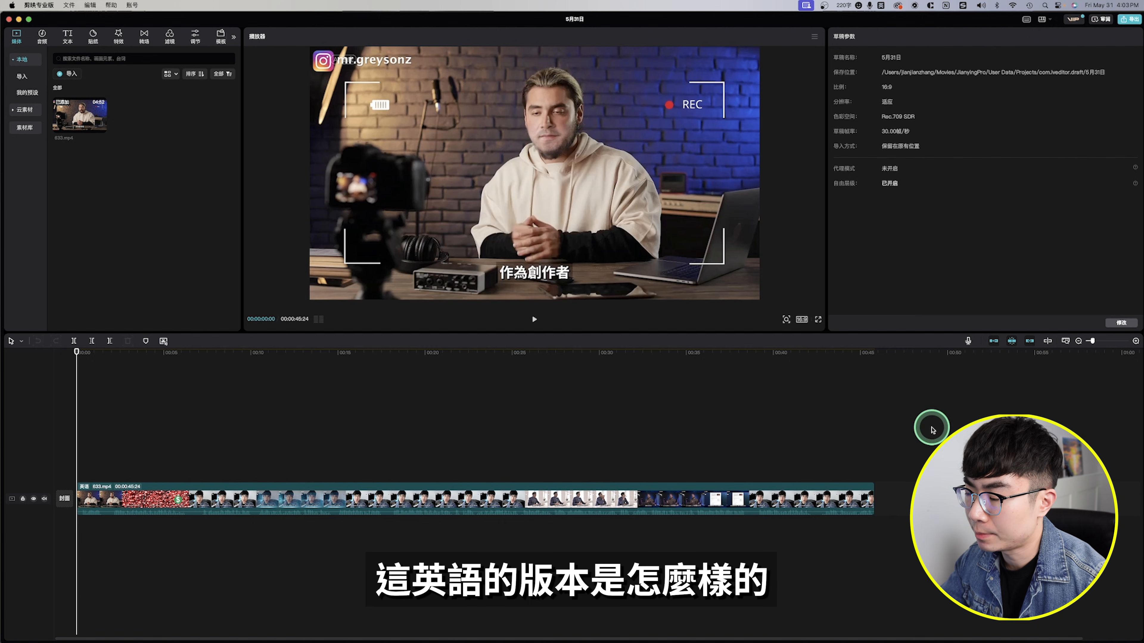
{"action": "left_click", "coordinate": [533, 318]}
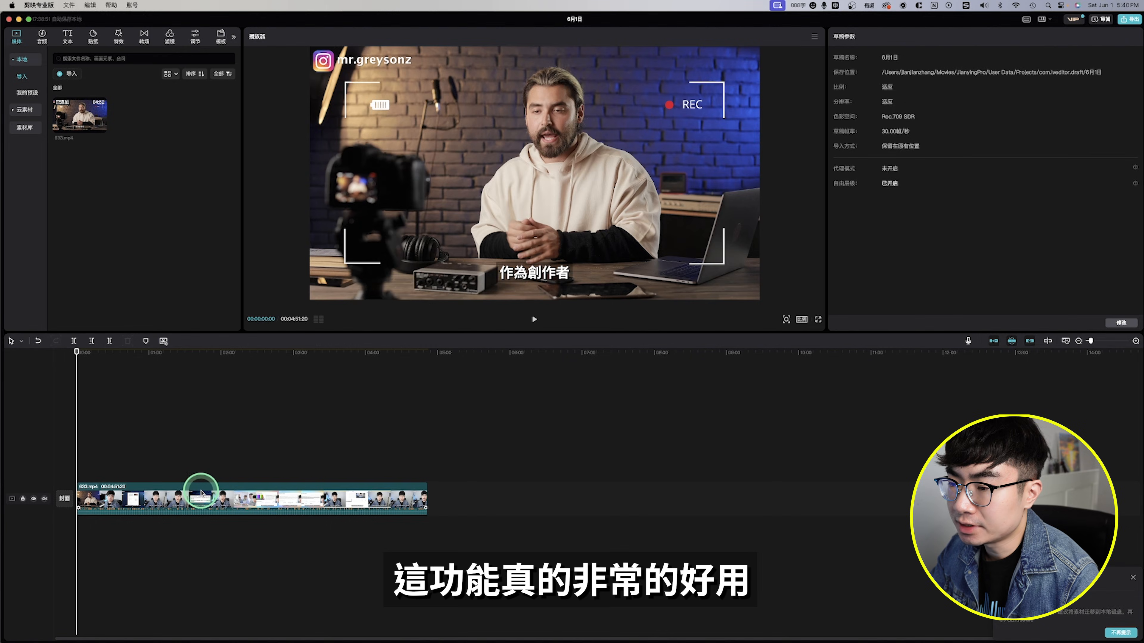
Generate captions for the 633.mp4 clip using speech recognition in smart captions (智能字幕), with caption translation left at 无
{"action": "left_click", "coordinate": [201, 492]}
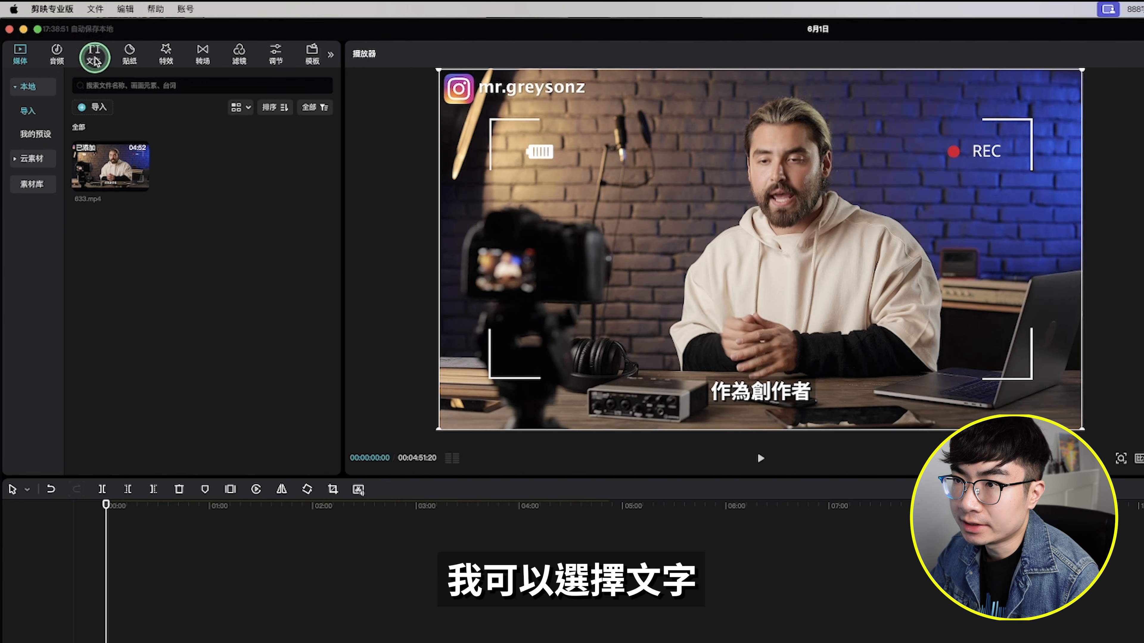
{"action": "left_click", "coordinate": [95, 59]}
{"action": "left_click", "coordinate": [36, 215]}
{"action": "left_click", "coordinate": [153, 174]}
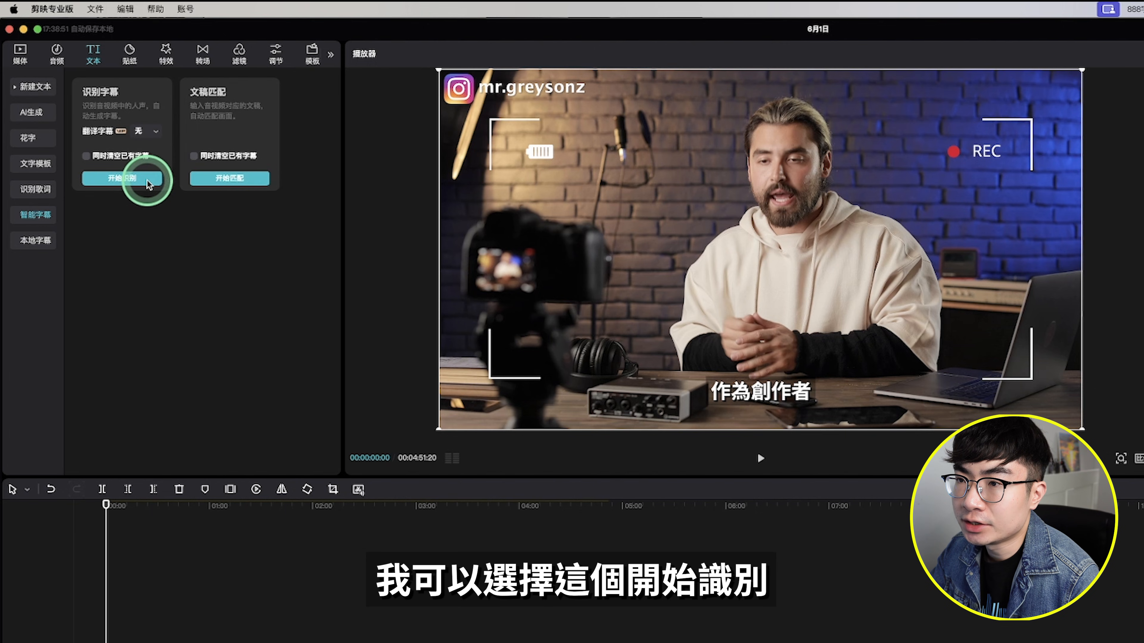
{"action": "left_click", "coordinate": [132, 178]}
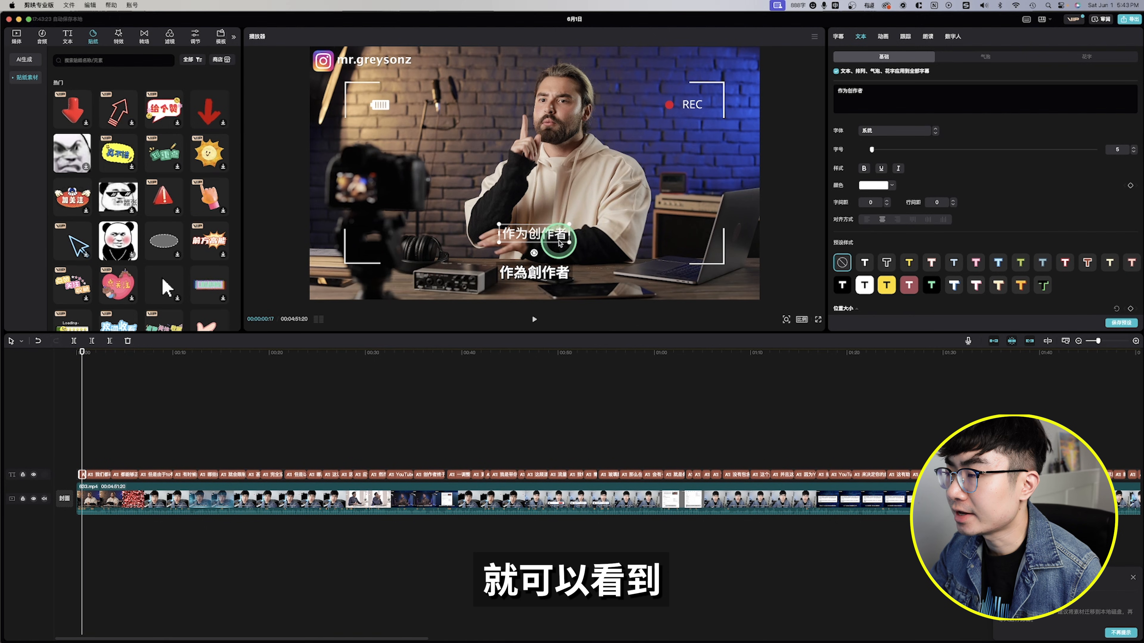
Move to the caption about 20 seconds into the video and examine its editable text and style settings
{"action": "left_click_drag", "start_coordinate": [81, 352], "coordinate": [270, 352]}
{"action": "left_click", "coordinate": [519, 244]}
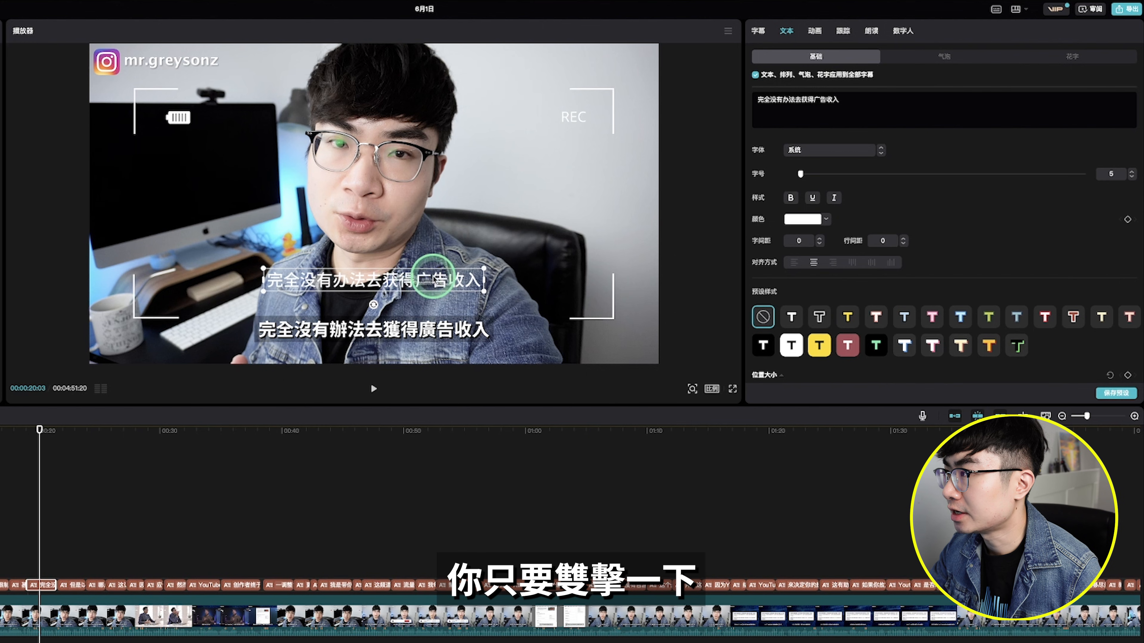
{"action": "left_click", "coordinate": [955, 109]}
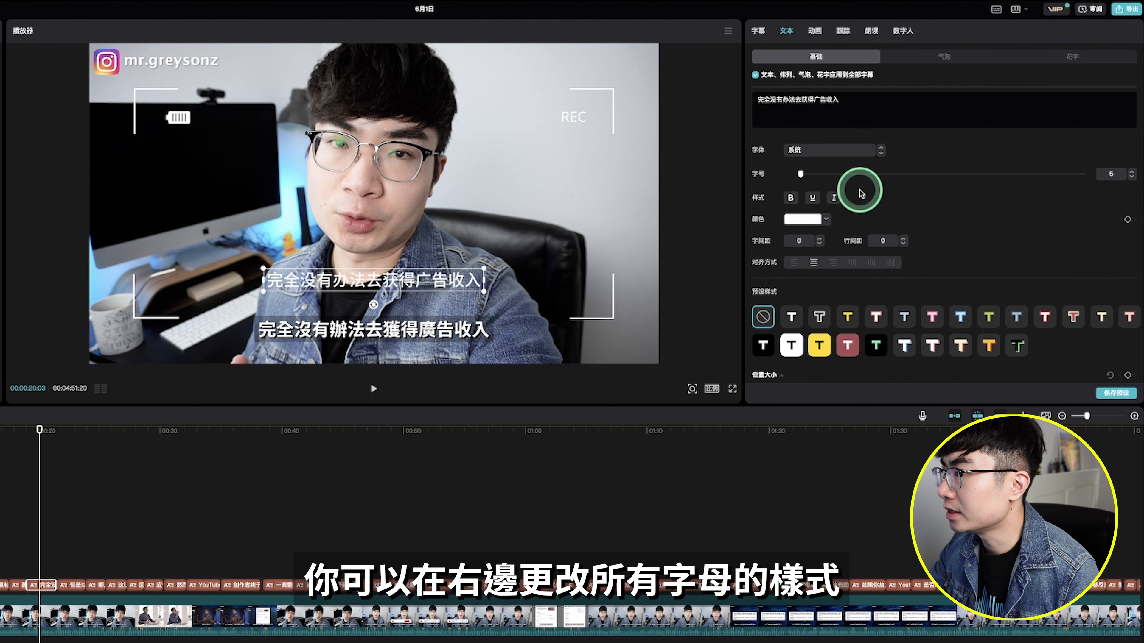
{"action": "scroll", "coordinate": [883, 193], "scroll_direction": "down", "scroll_amount": 1}
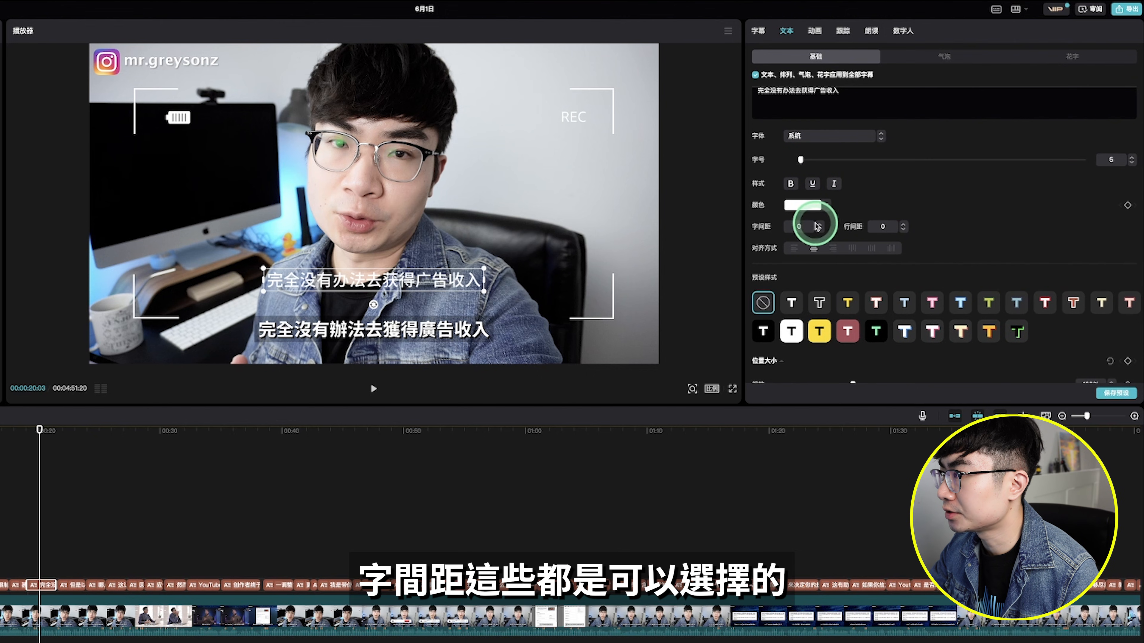
Set the text colour of all captions to red (FF0000) and check the caption about 34 seconds into the video
{"action": "left_click", "coordinate": [804, 208]}
{"action": "left_click", "coordinate": [827, 347]}
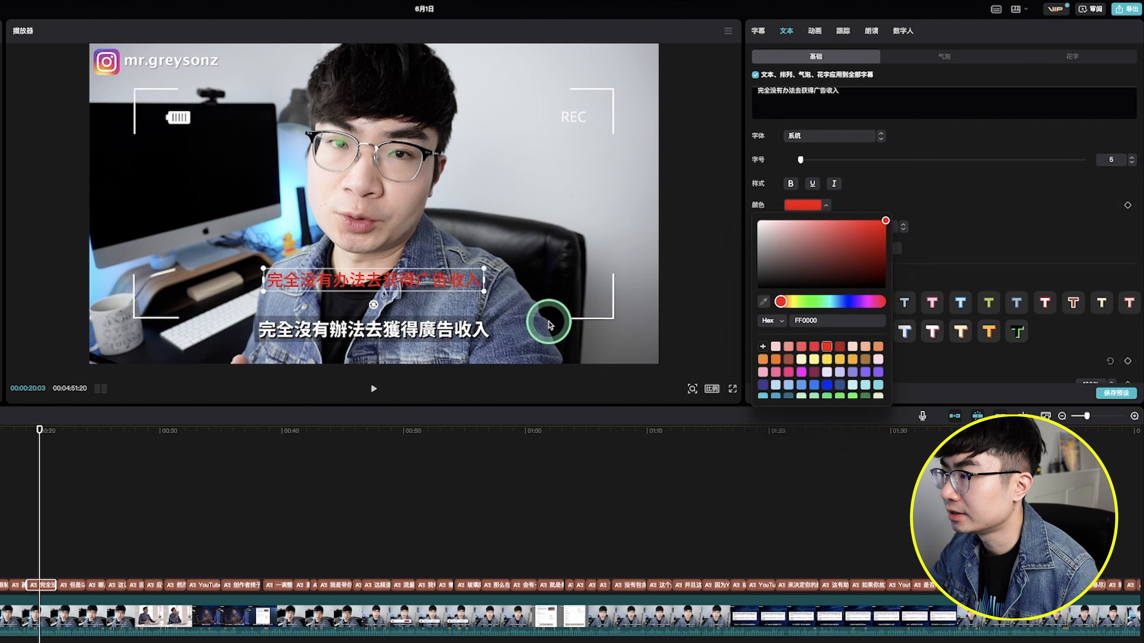
{"action": "left_click", "coordinate": [978, 213]}
{"action": "left_click_drag", "start_coordinate": [40, 432], "coordinate": [212, 434]}
{"action": "scroll", "coordinate": [906, 225], "scroll_direction": "down", "scroll_amount": 5}
{"action": "left_click", "coordinate": [905, 178]}
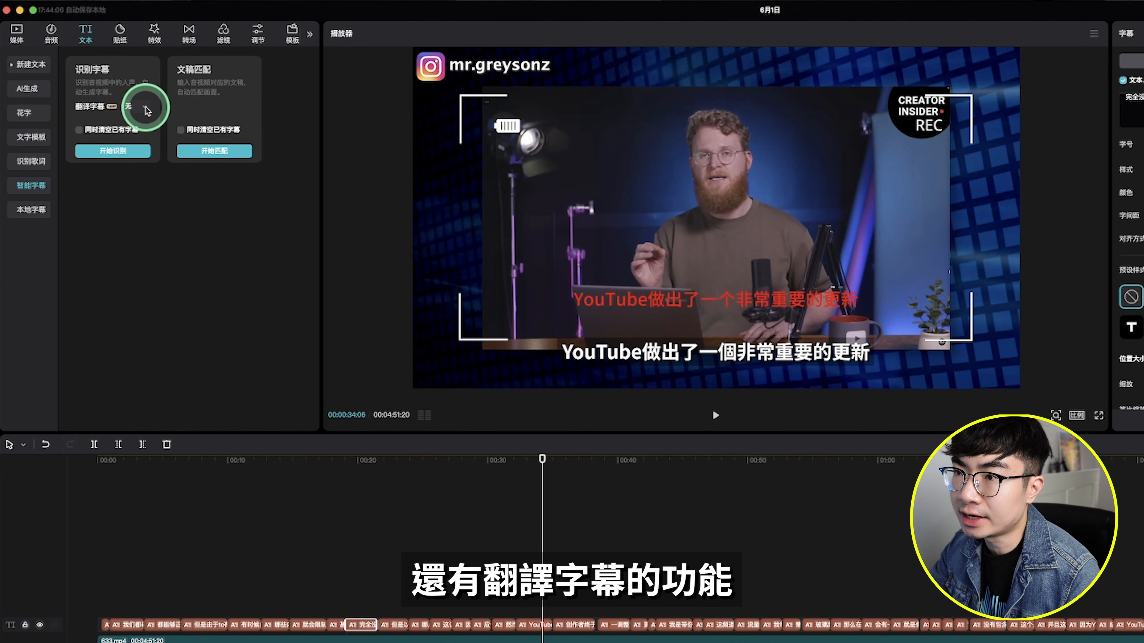
Examine the languages offered for caption translation (翻译字幕) in smart captions, leaving the option at 无
{"action": "left_click", "coordinate": [144, 107]}
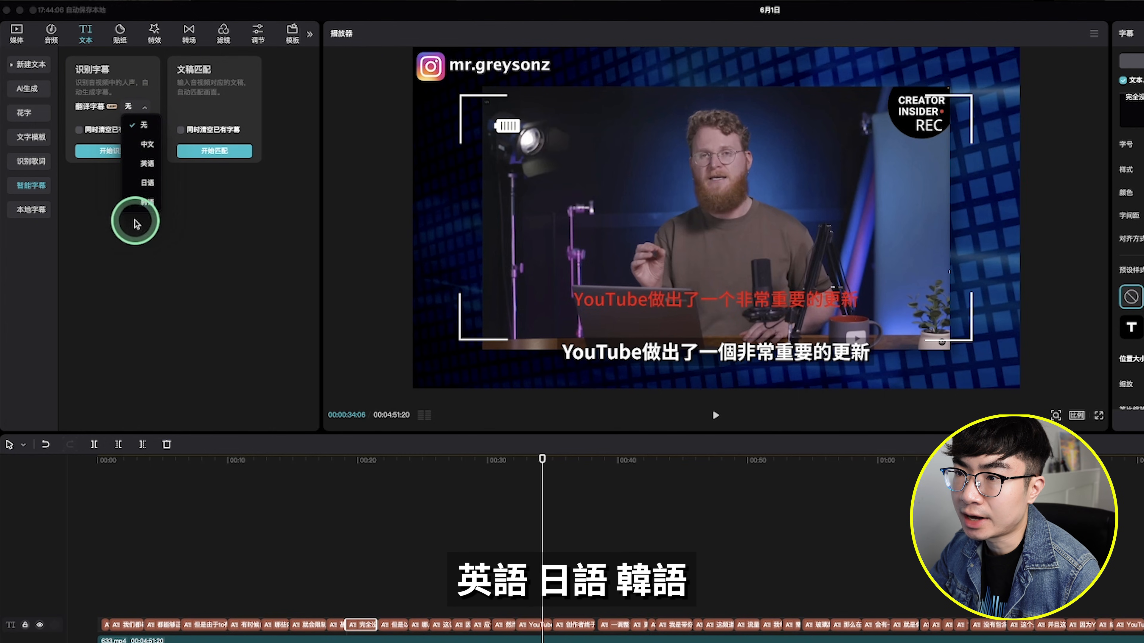
{"action": "left_click", "coordinate": [195, 221]}
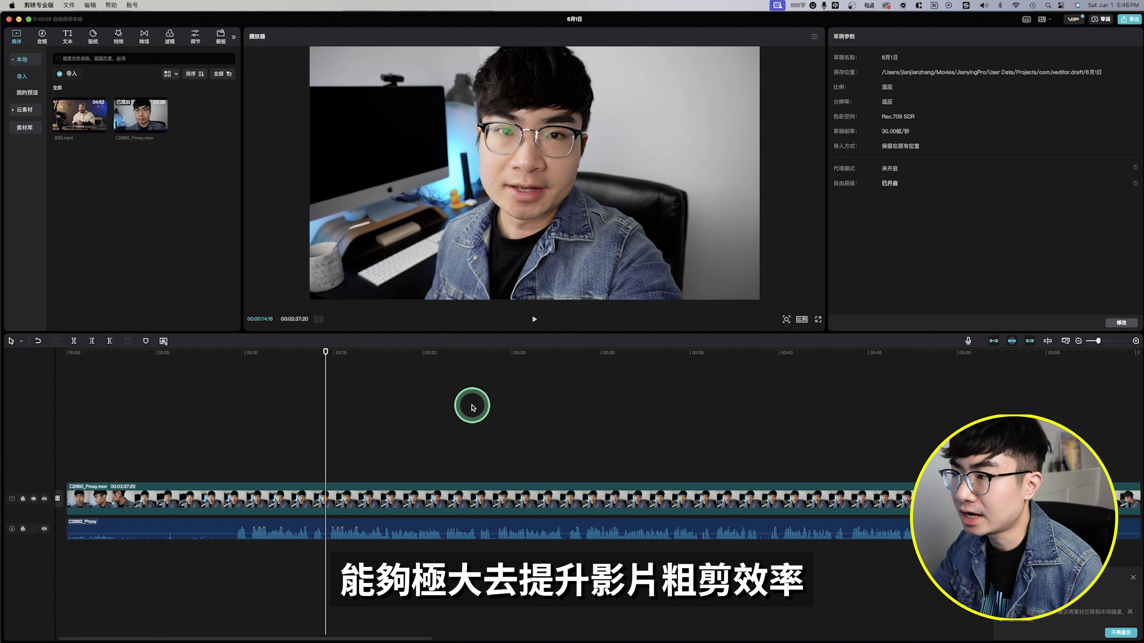
Run 智能剪口播 on the C2660_Proxy.mov clip and delete all marked invalid segments: pauses (停顿), filler words (语气词) and repetitions (重复)
{"action": "key", "text": "super+minus"}
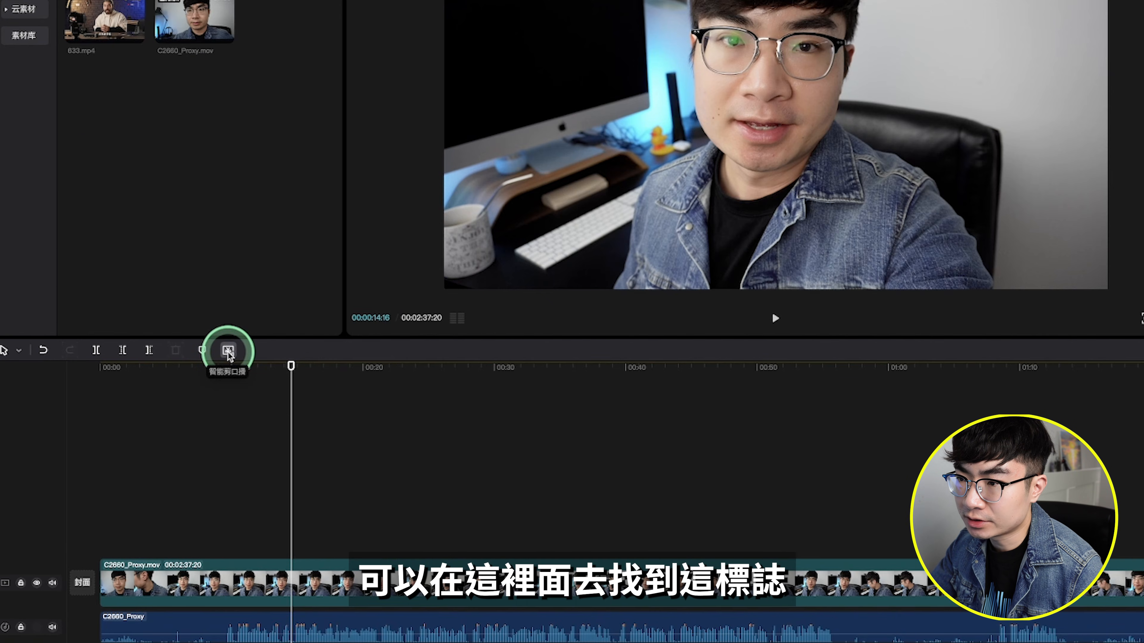
{"action": "left_click", "coordinate": [228, 353]}
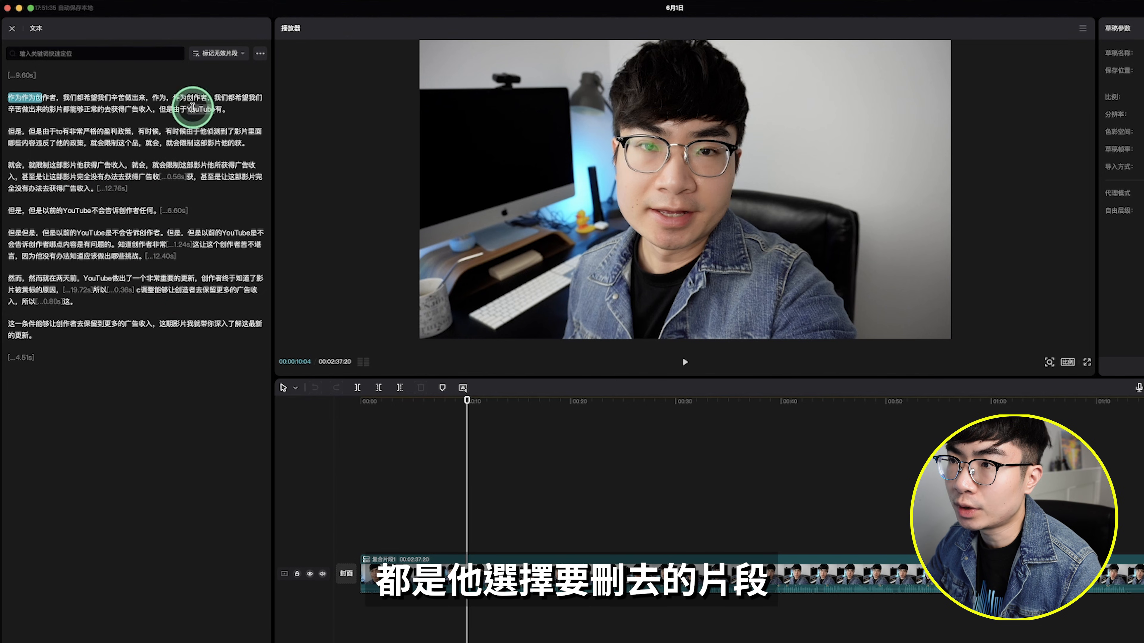
{"action": "left_click", "coordinate": [220, 54]}
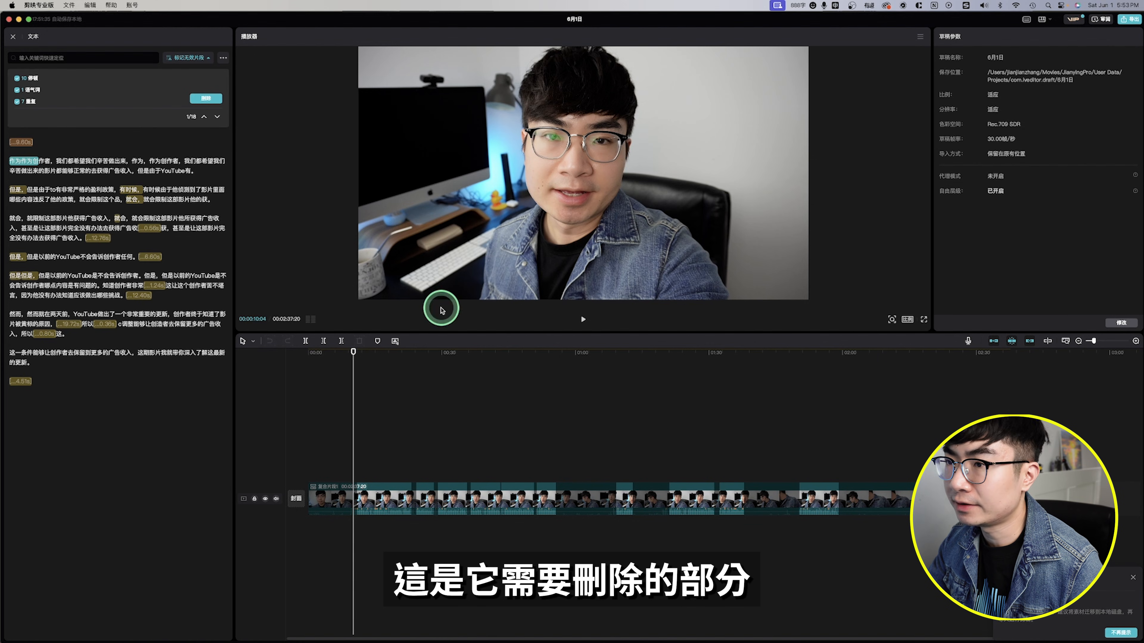
{"action": "left_click", "coordinate": [152, 229]}
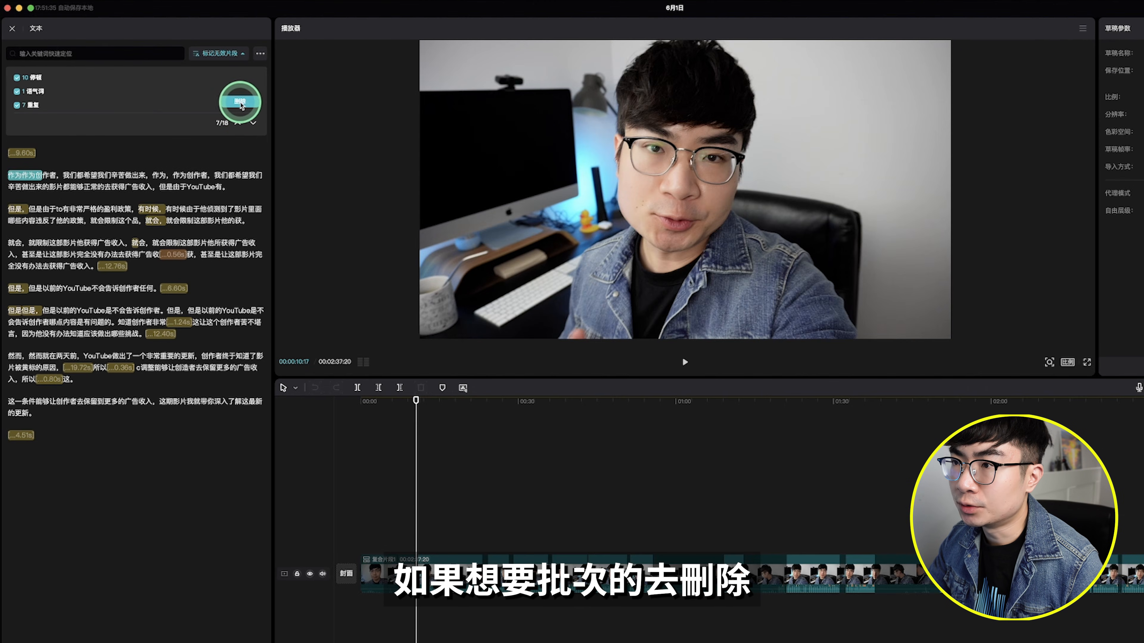
{"action": "left_click", "coordinate": [242, 103]}
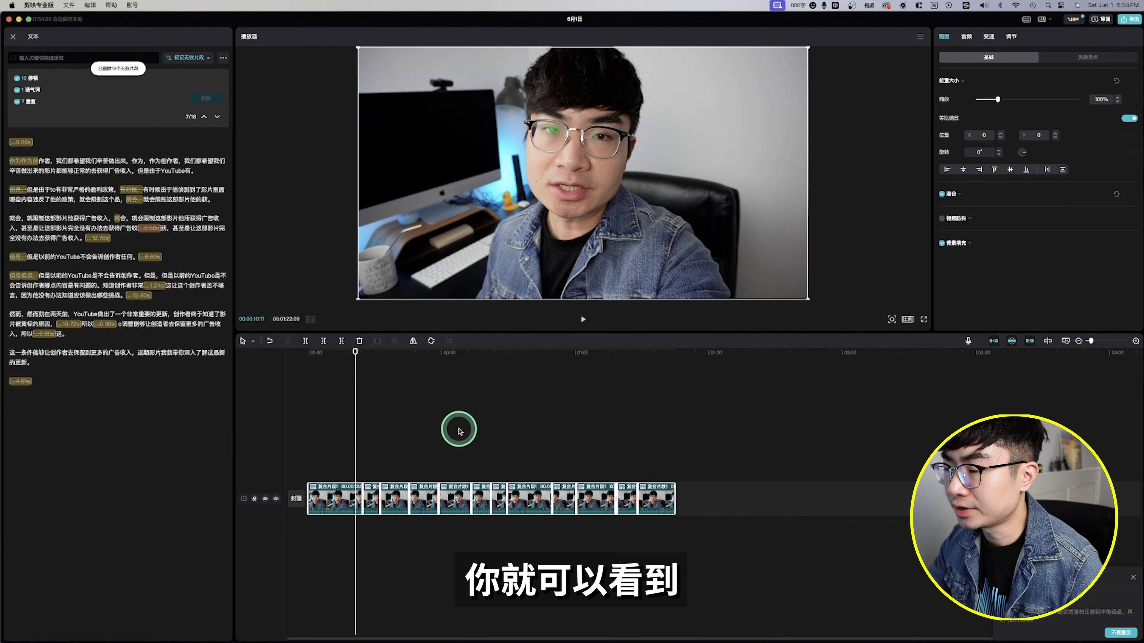
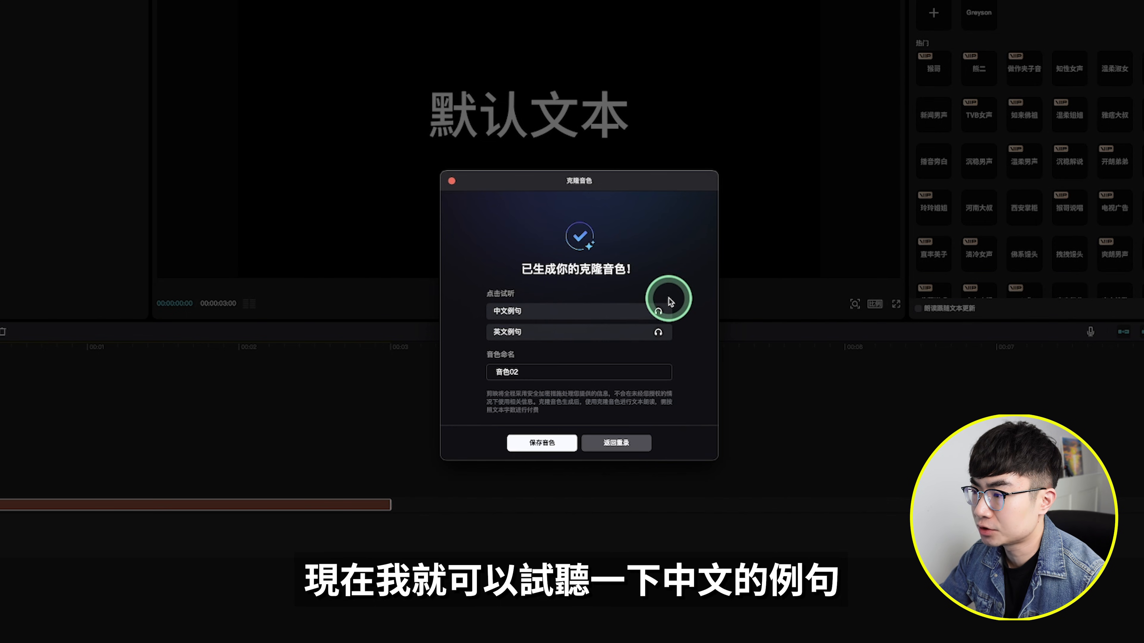
Listen to the cloned voice's Chinese and English samples, and save the voice as Gr音色02
{"action": "left_click", "coordinate": [658, 312]}
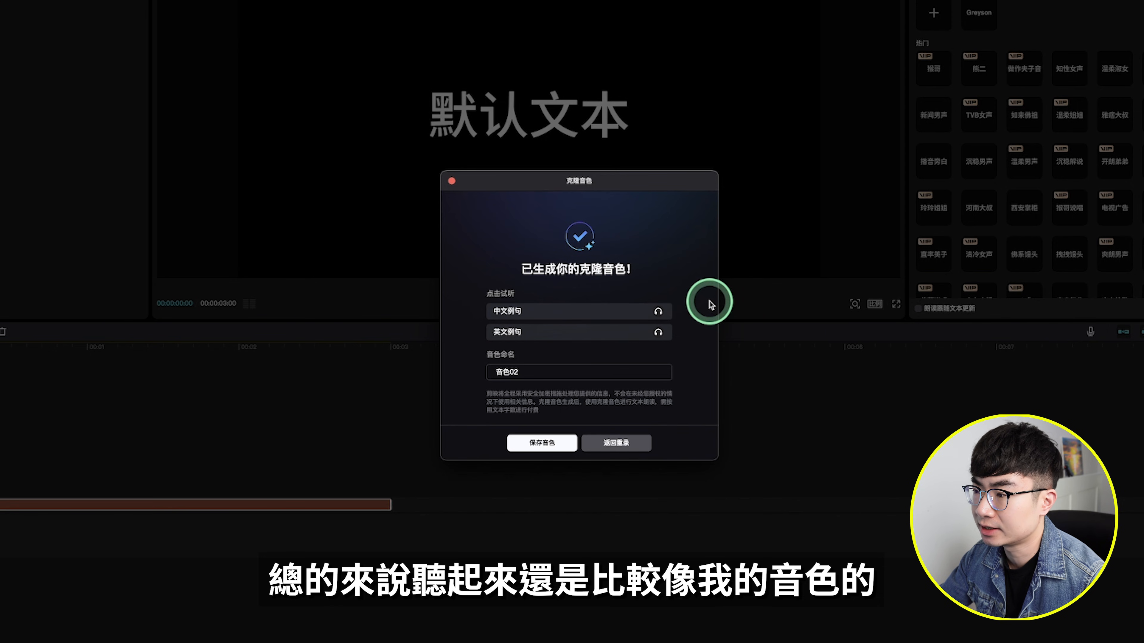
{"action": "left_click", "coordinate": [658, 332]}
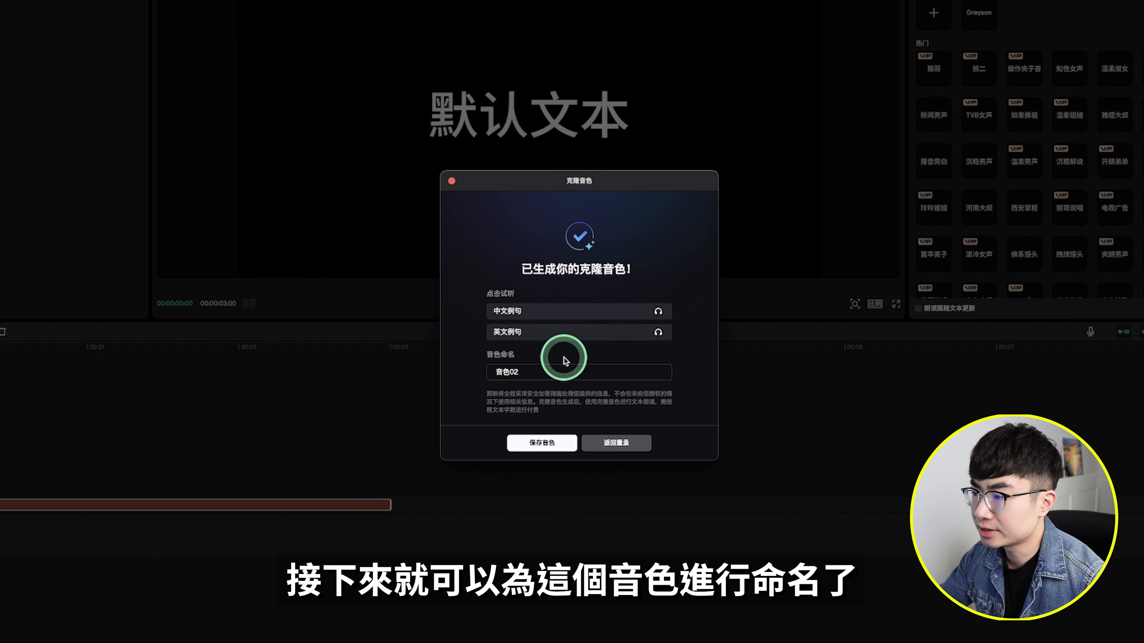
{"action": "left_click", "coordinate": [553, 374]}
{"action": "type", "text": "Gr"}
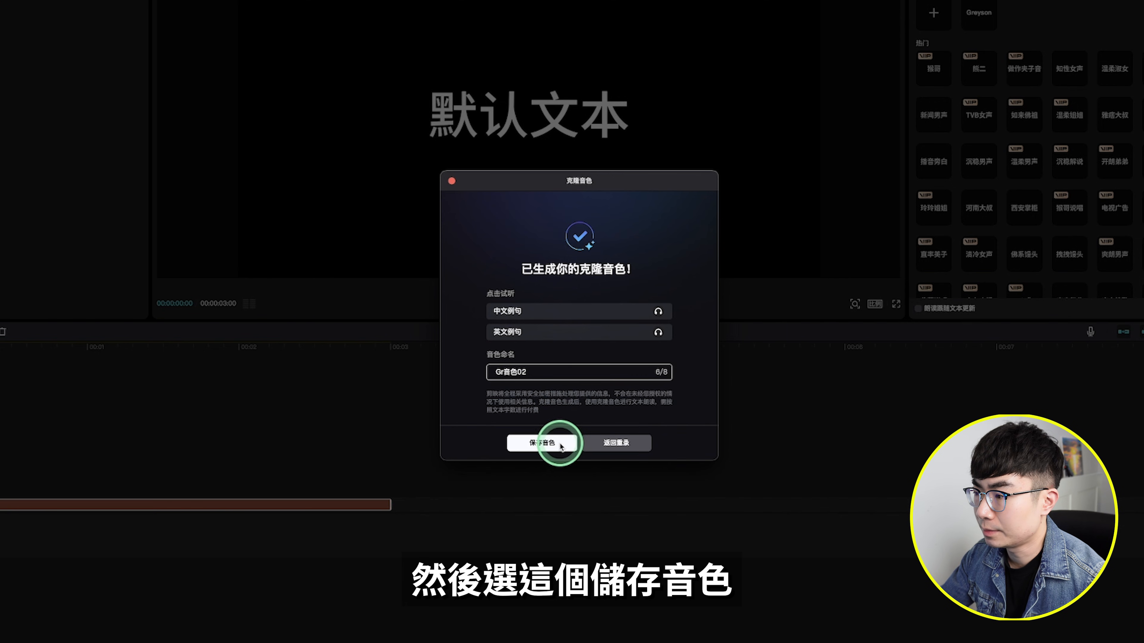
{"action": "left_click", "coordinate": [794, 135]}
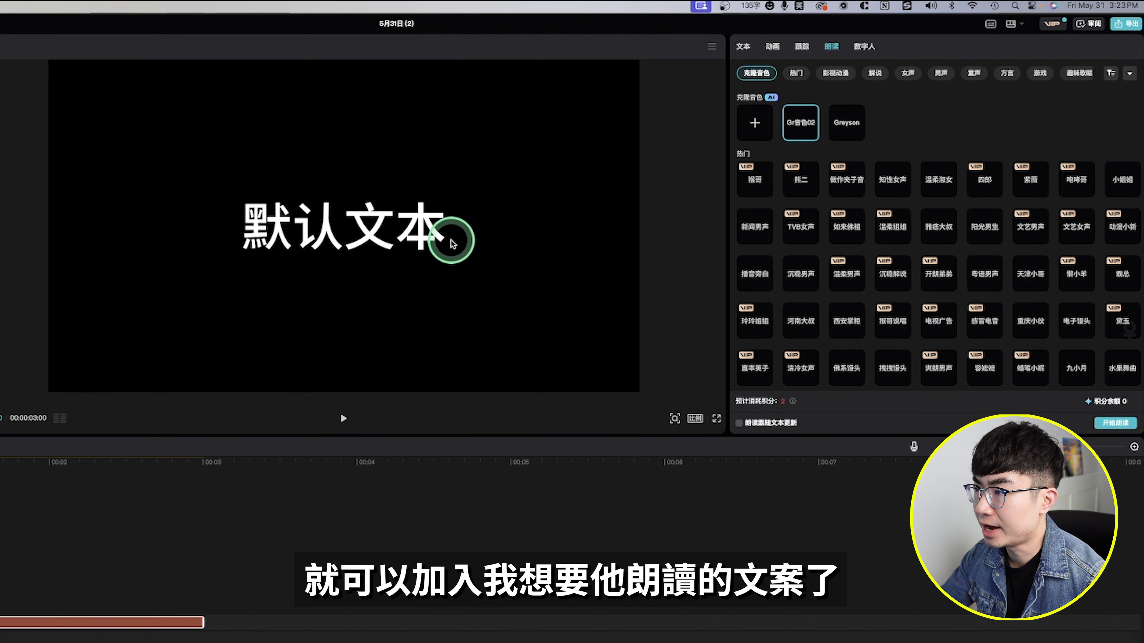
Replace the default text with the script about 剪映's 12 AI features and choose the cloned voice Gr音色02 to read it aloud
{"action": "left_click", "coordinate": [423, 236]}
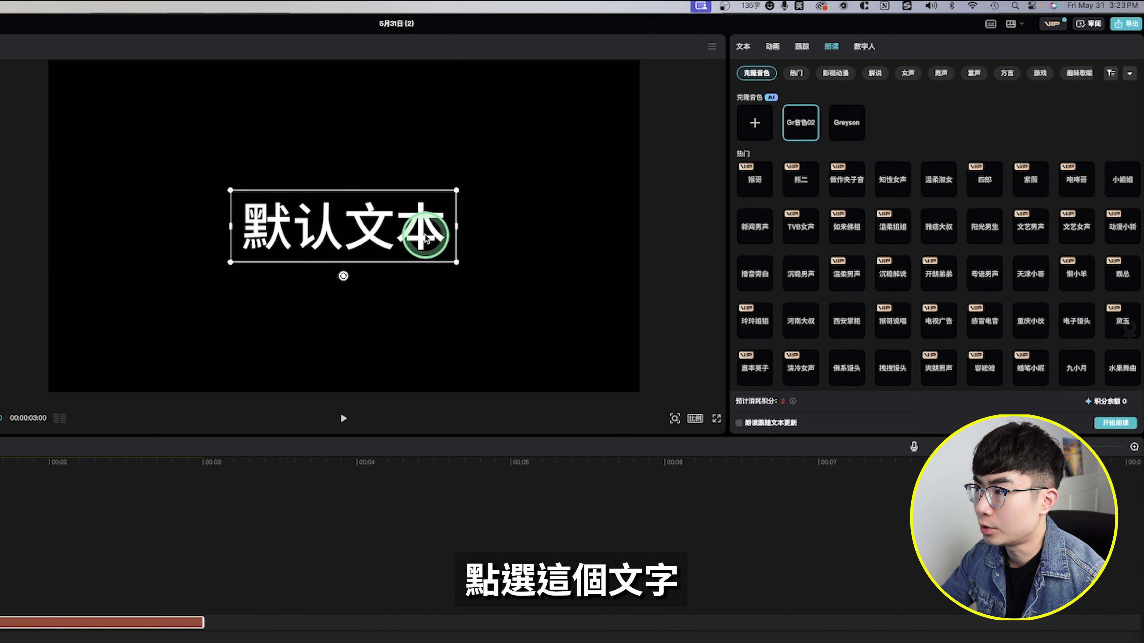
{"action": "left_click", "coordinate": [750, 49]}
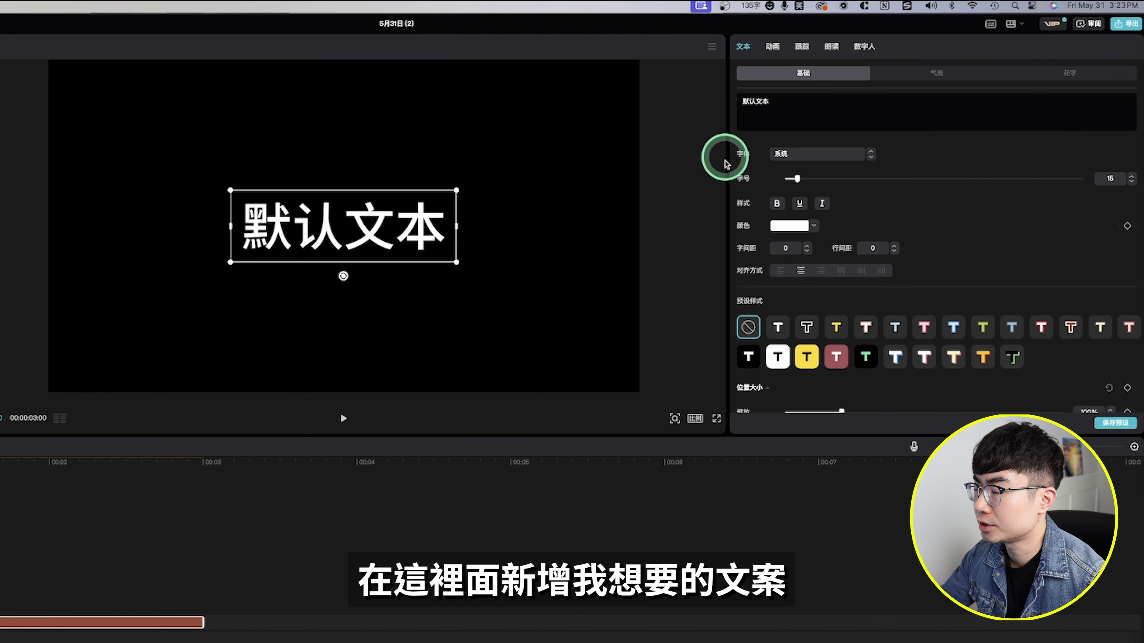
{"action": "left_click", "coordinate": [831, 46]}
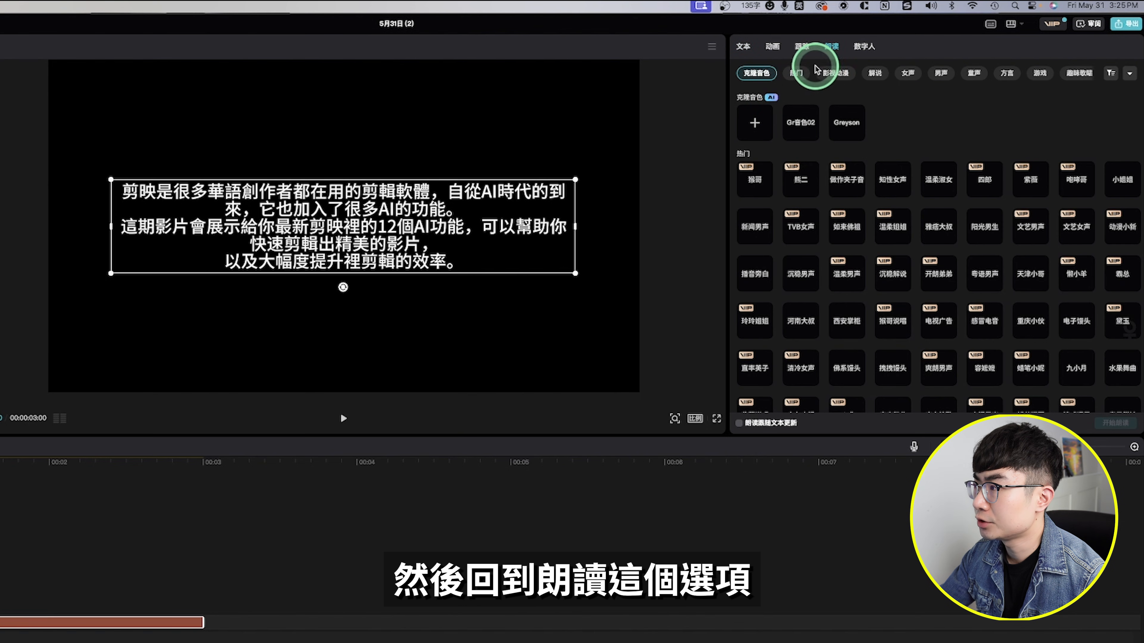
{"action": "left_click", "coordinate": [801, 130]}
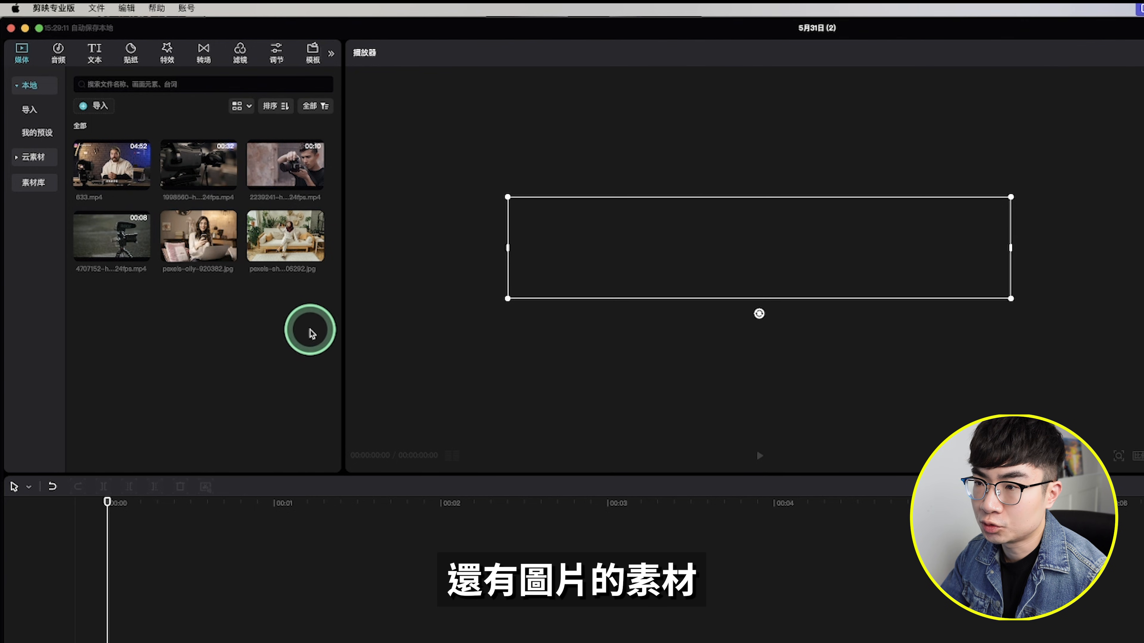
Use smart search to filter the local media by recognised faces: the man with the camera, the man in blue light and the woman in the headscarf
{"action": "left_click", "coordinate": [178, 83]}
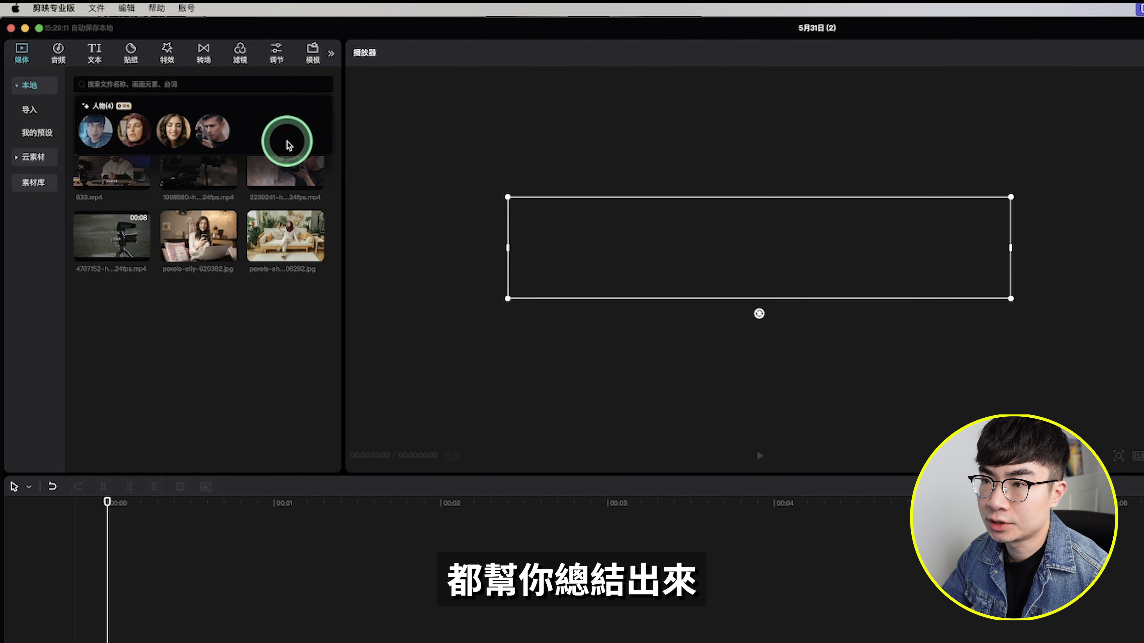
{"action": "left_click", "coordinate": [225, 135]}
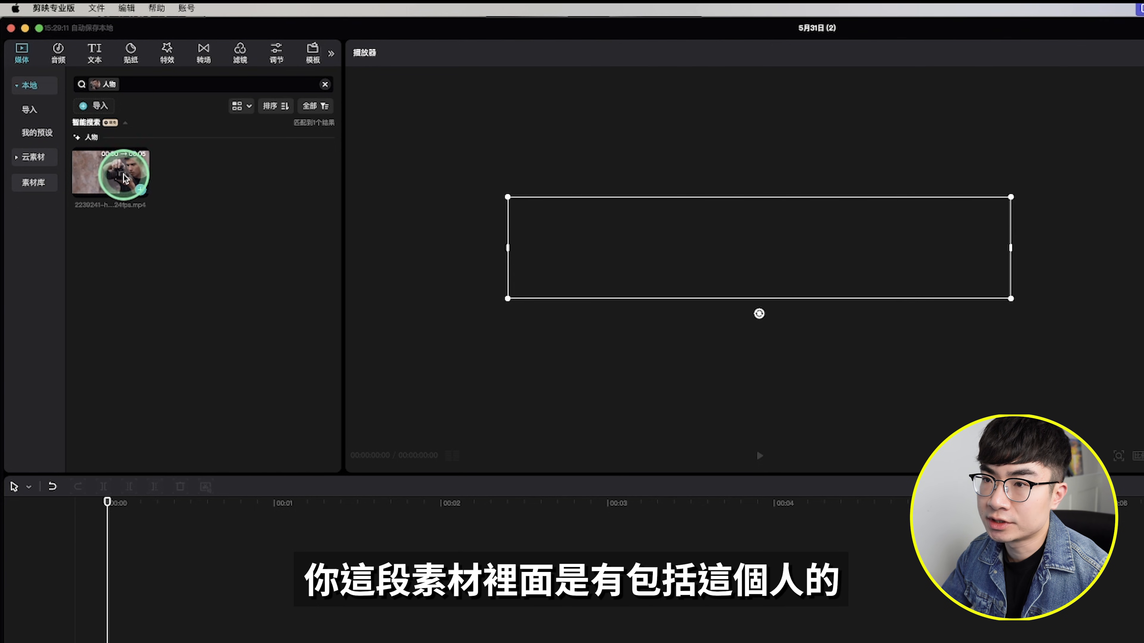
{"action": "left_click", "coordinate": [149, 87]}
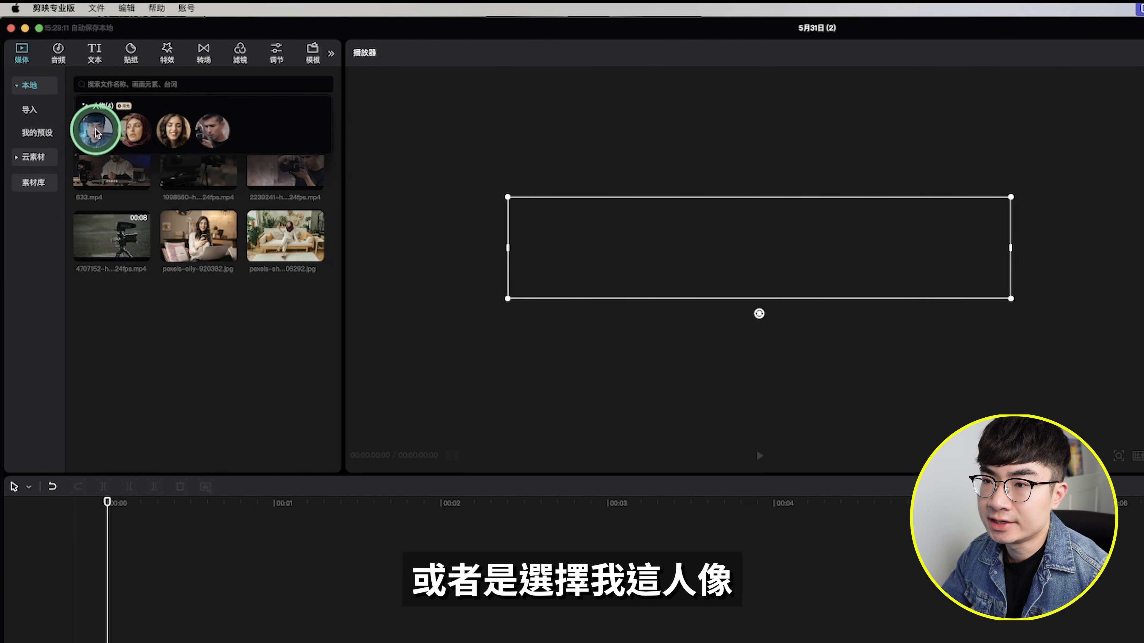
{"action": "left_click", "coordinate": [96, 133]}
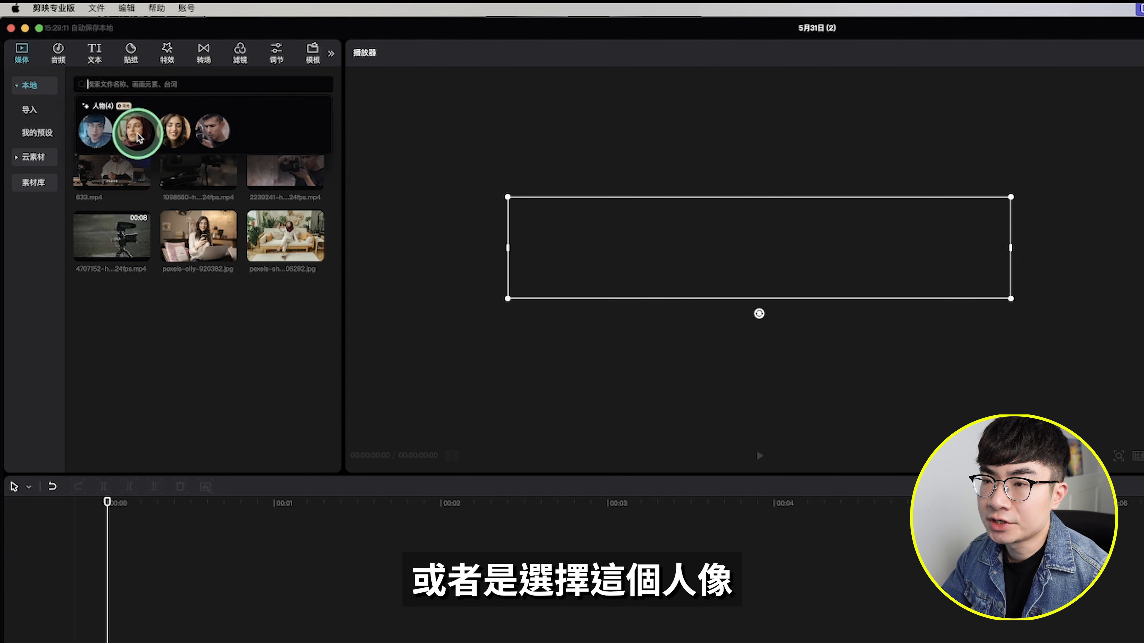
{"action": "left_click", "coordinate": [134, 137]}
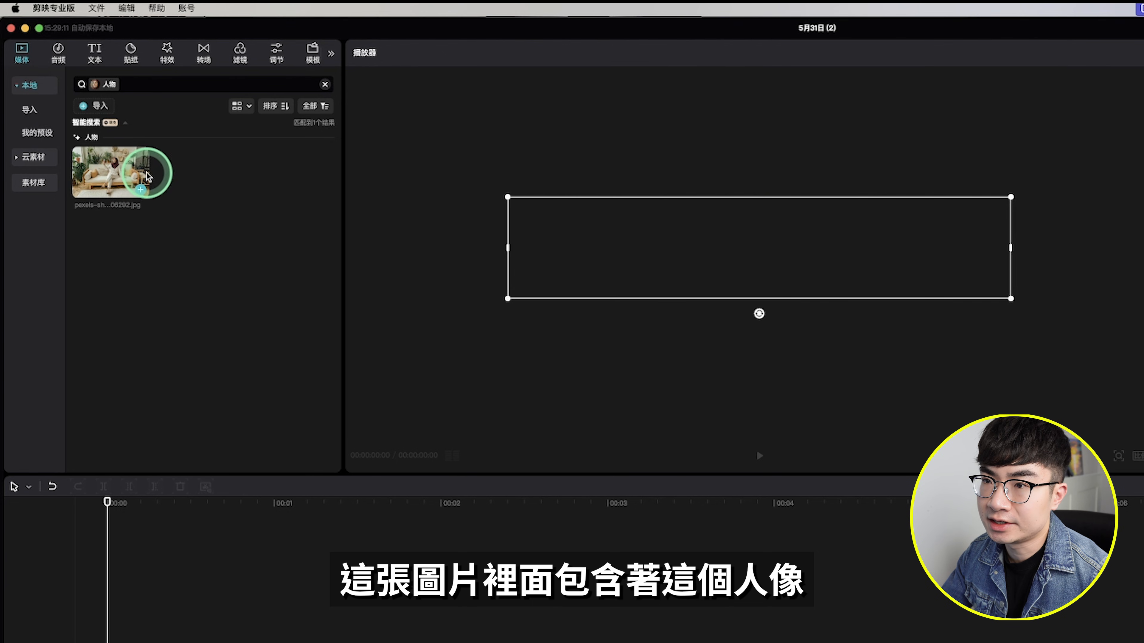
{"action": "left_click", "coordinate": [325, 84]}
Search the local media for 相机 and for YouTube using smart search
{"action": "left_click", "coordinate": [238, 86]}
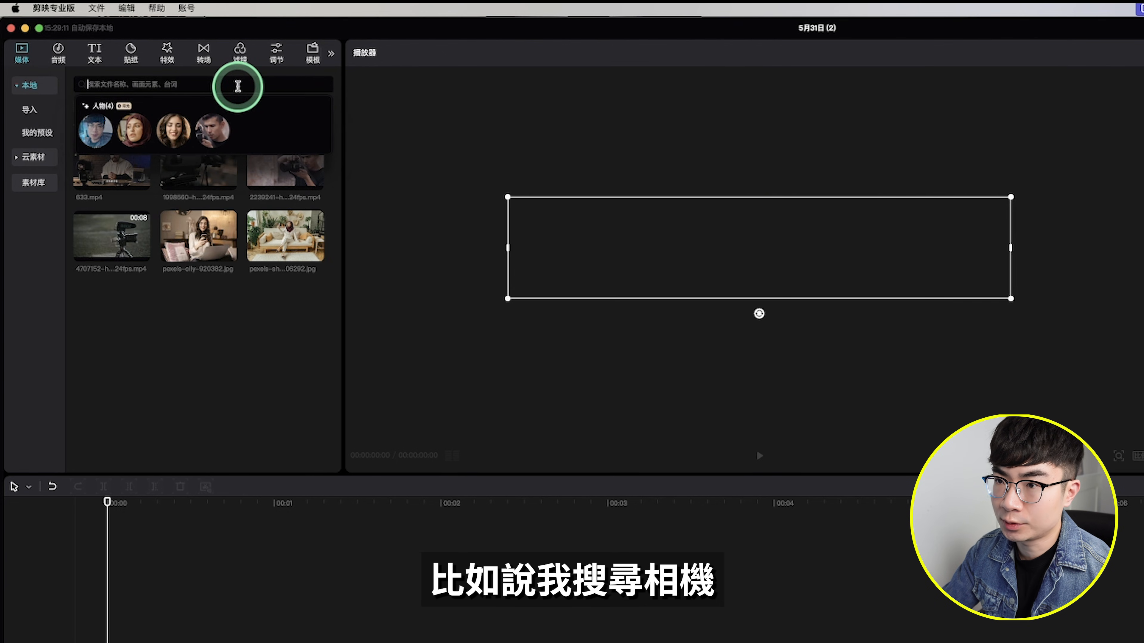
{"action": "type", "text": "相机"}
{"action": "key", "text": "Return"}
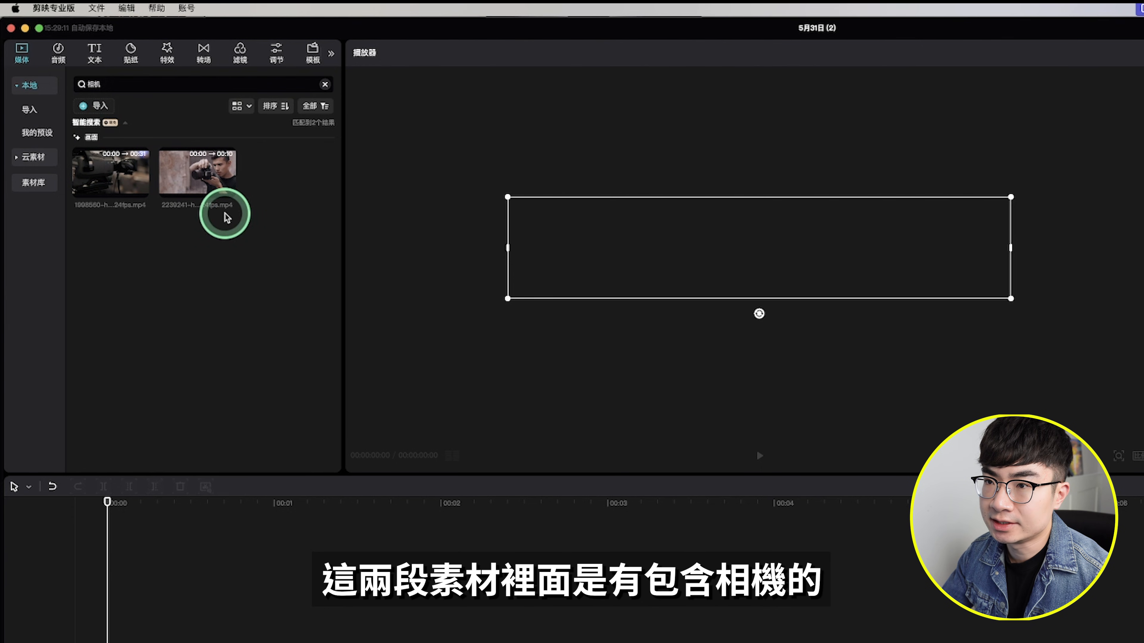
{"action": "left_click", "coordinate": [213, 84]}
{"action": "type", "text": "YouTube"}
{"action": "key", "text": "Return"}
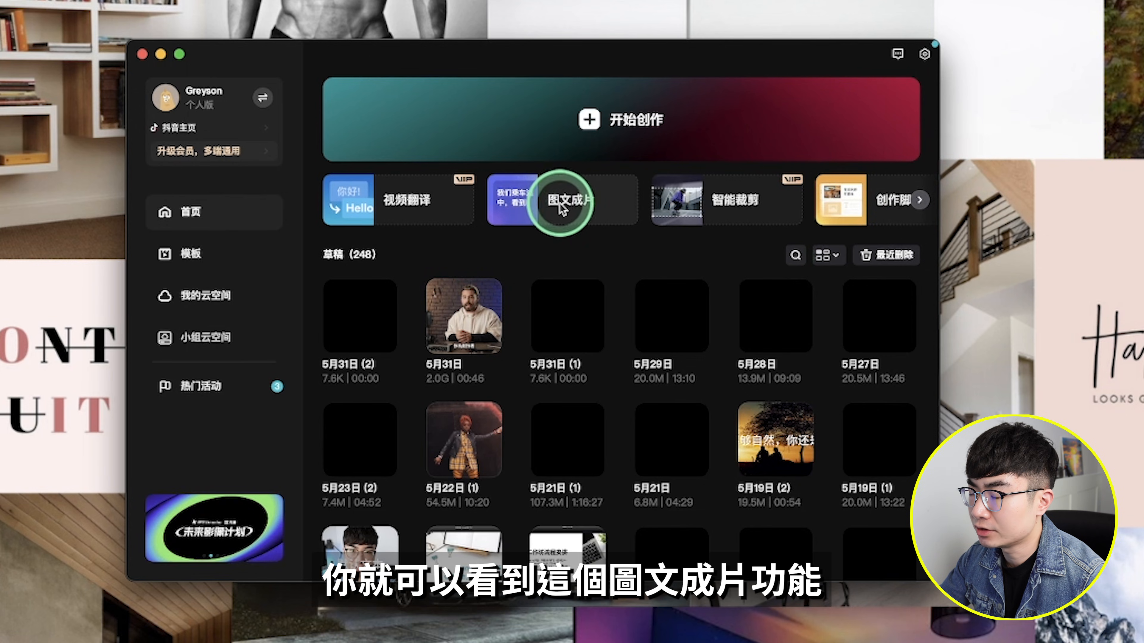
Generate a 美食教程 script in 图文成片 with the dish name 家庭番茄炒蛋做法 and the cooking method 简单，快速
{"action": "left_click", "coordinate": [585, 208]}
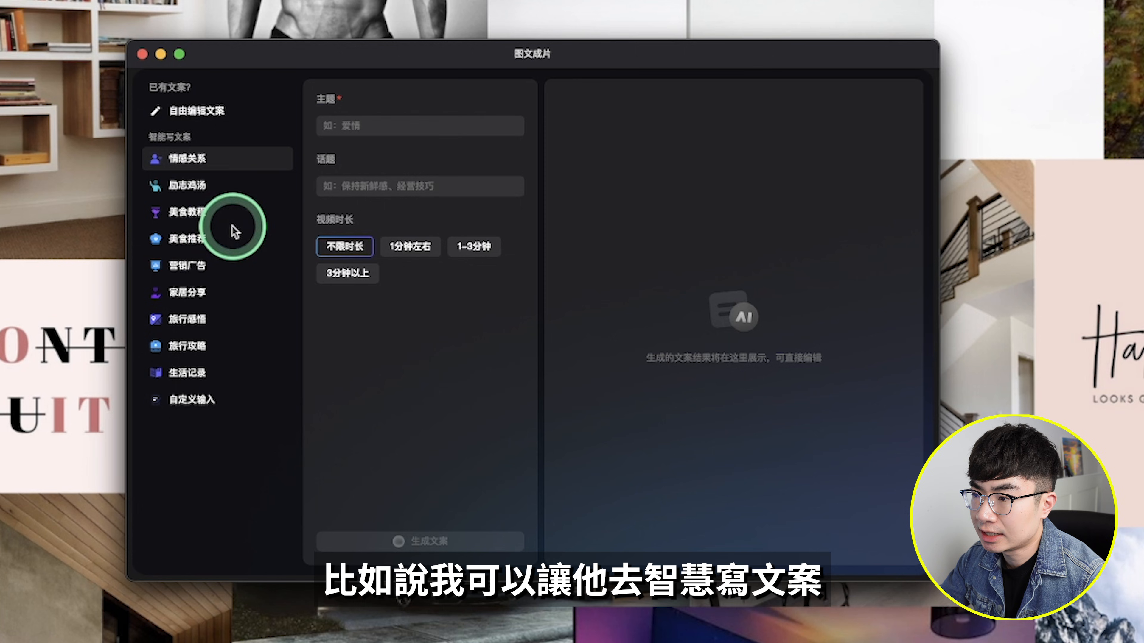
{"action": "left_click", "coordinate": [190, 211]}
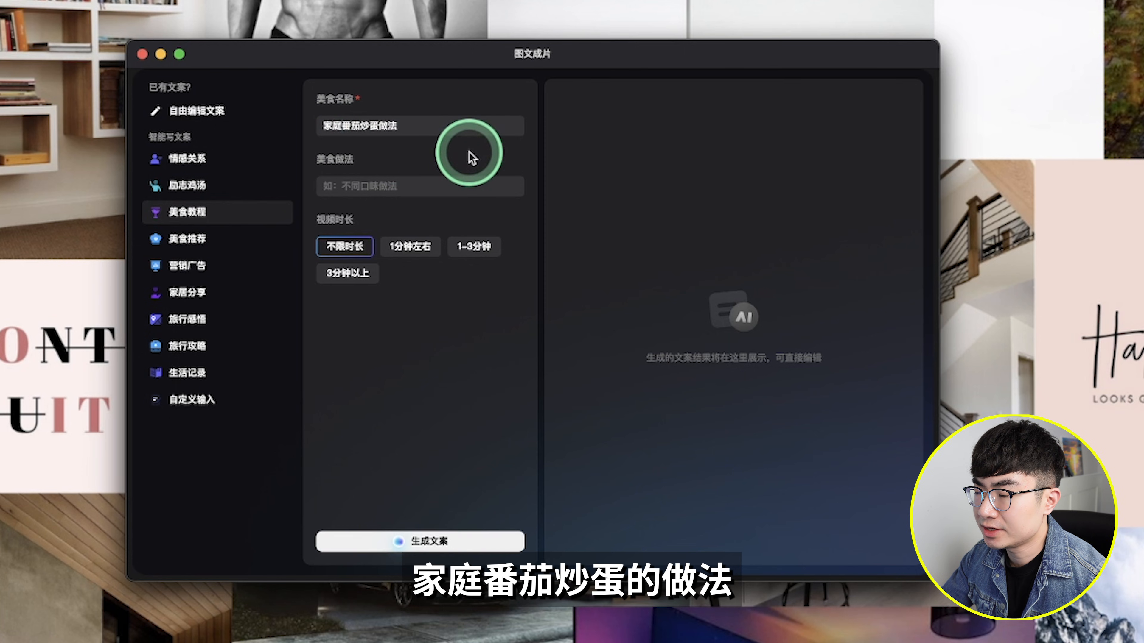
{"action": "type", "text": "简单，快速"}
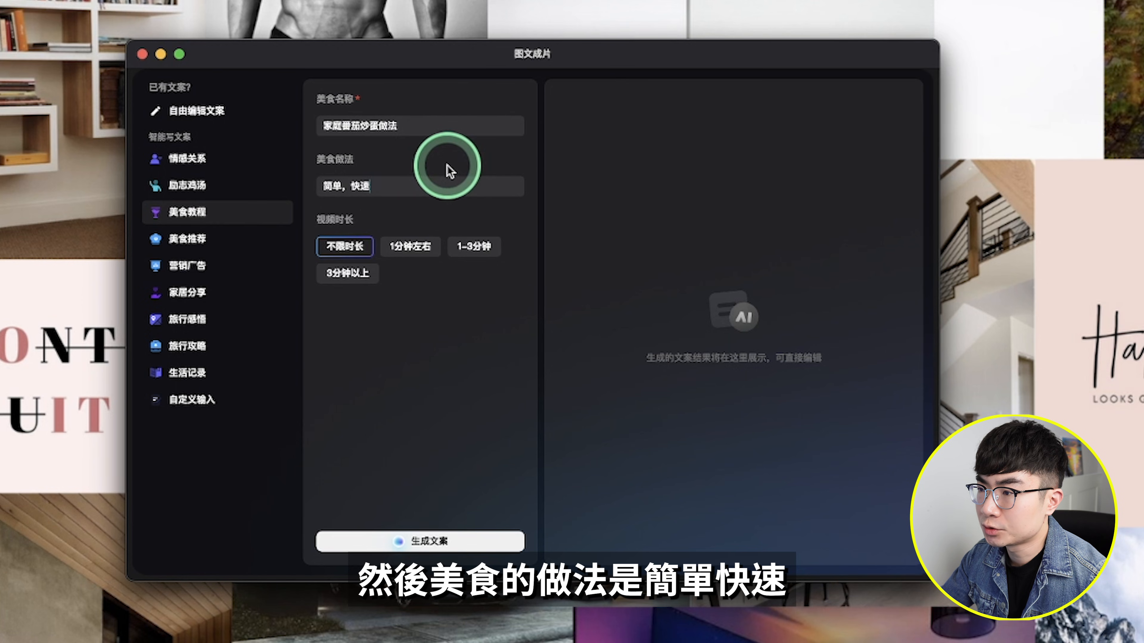
{"action": "left_click", "coordinate": [491, 551]}
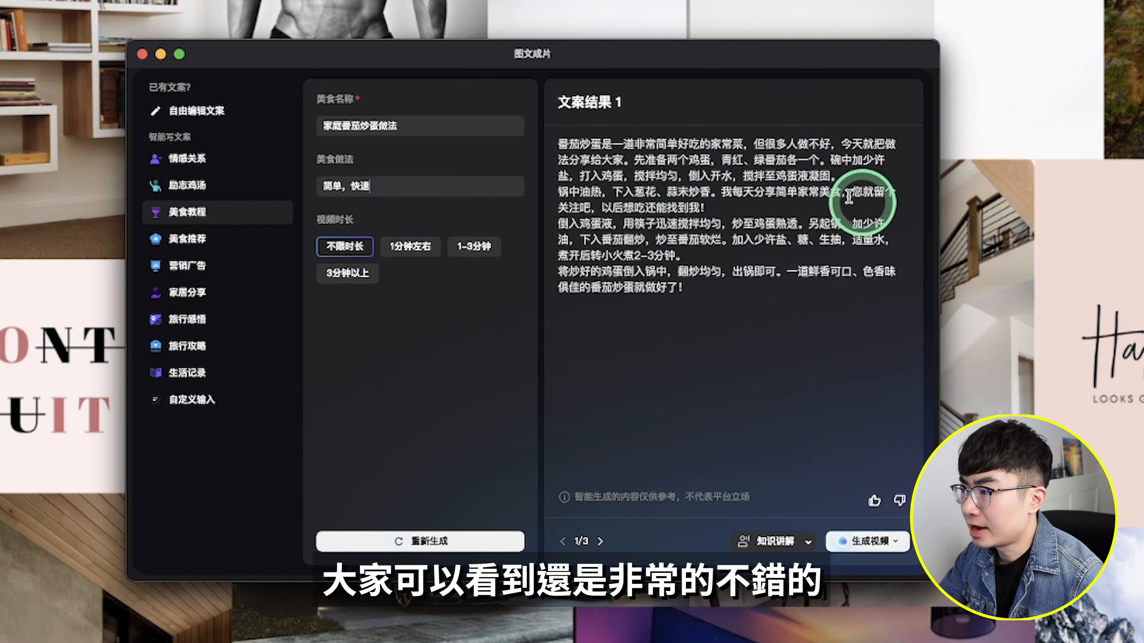
Review the alternative generated scripts and choose 知识讲解 as the narration voice for the first one
{"action": "left_click", "coordinate": [600, 541]}
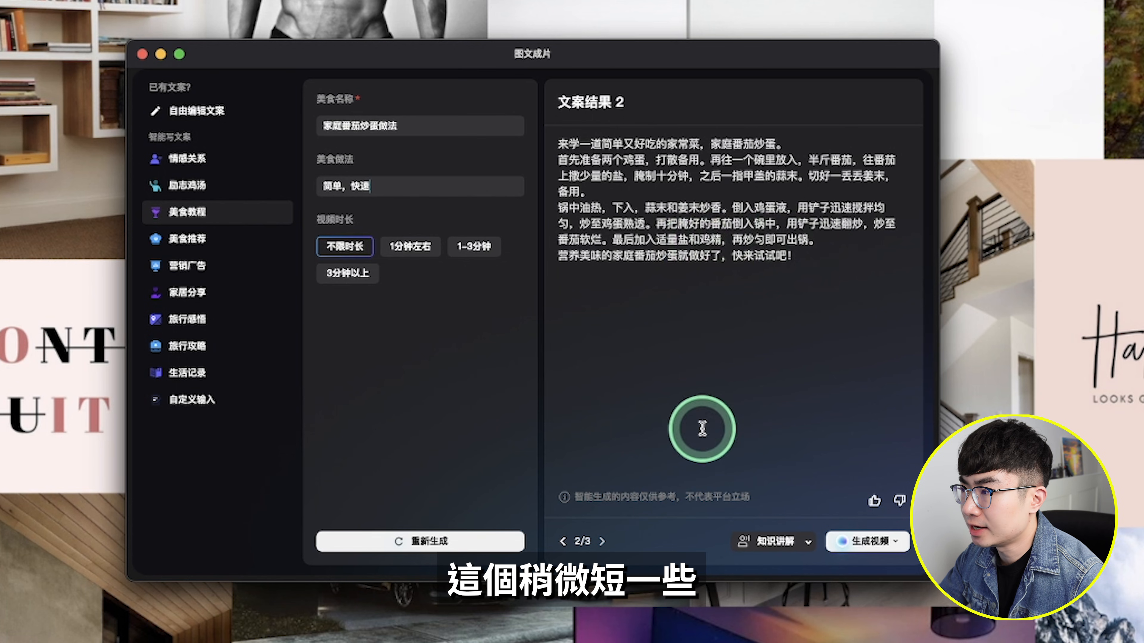
{"action": "left_click", "coordinate": [602, 541]}
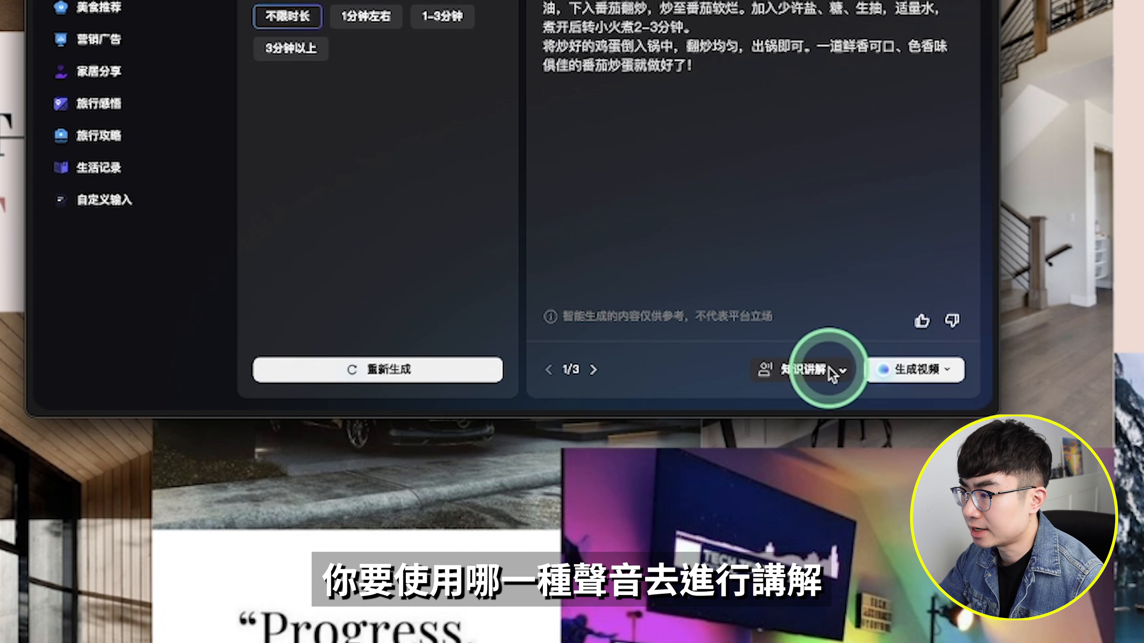
{"action": "left_click", "coordinate": [832, 373]}
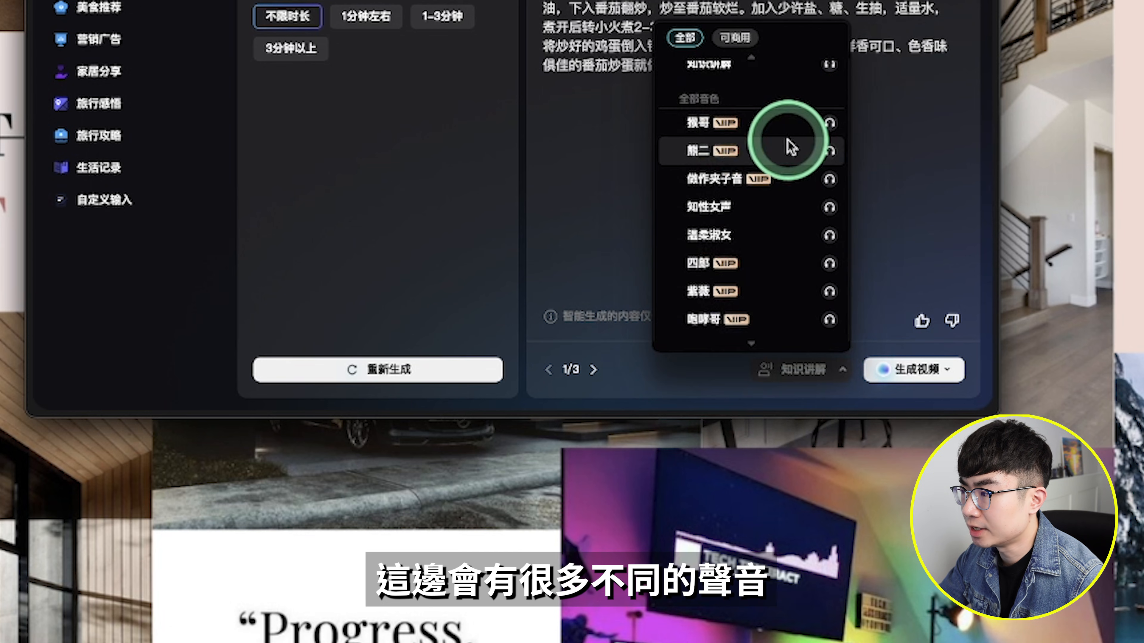
{"action": "scroll", "coordinate": [794, 143], "scroll_direction": "up", "scroll_amount": 2}
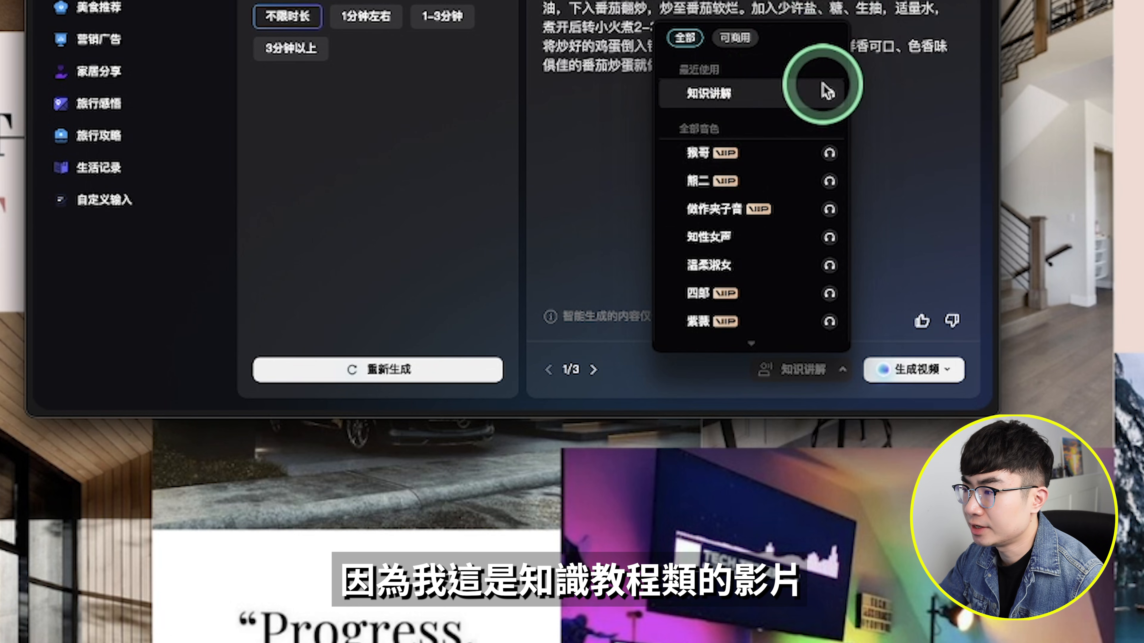
{"action": "left_click", "coordinate": [796, 97]}
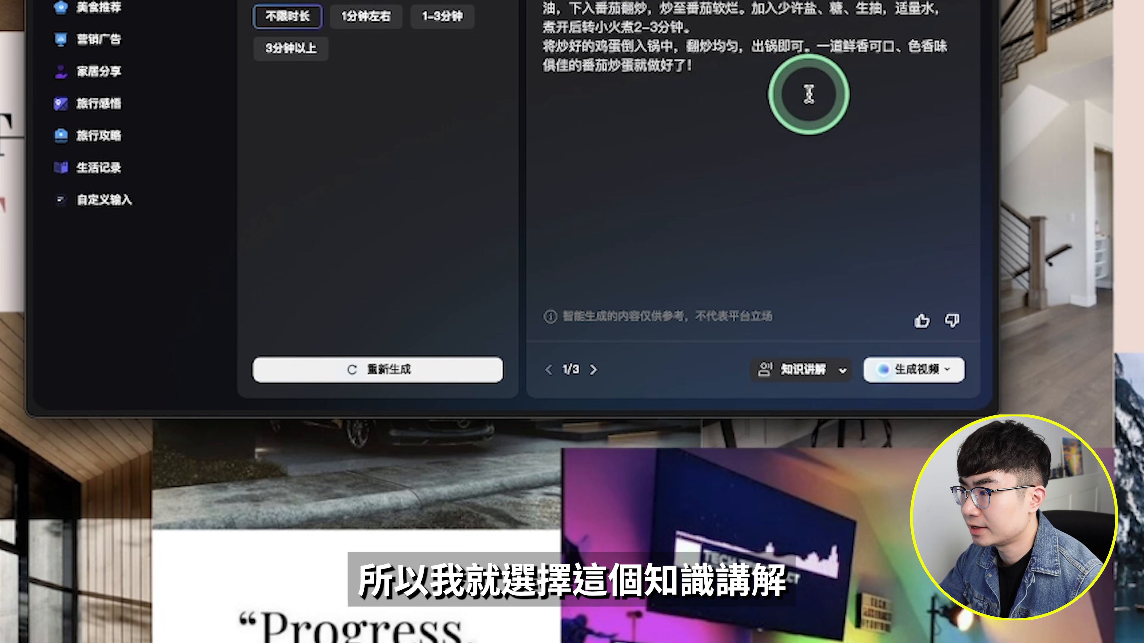
Generate the video from the tomato-and-egg script using 智能匹配素材 to match images and footage automatically
{"action": "left_click", "coordinate": [917, 370]}
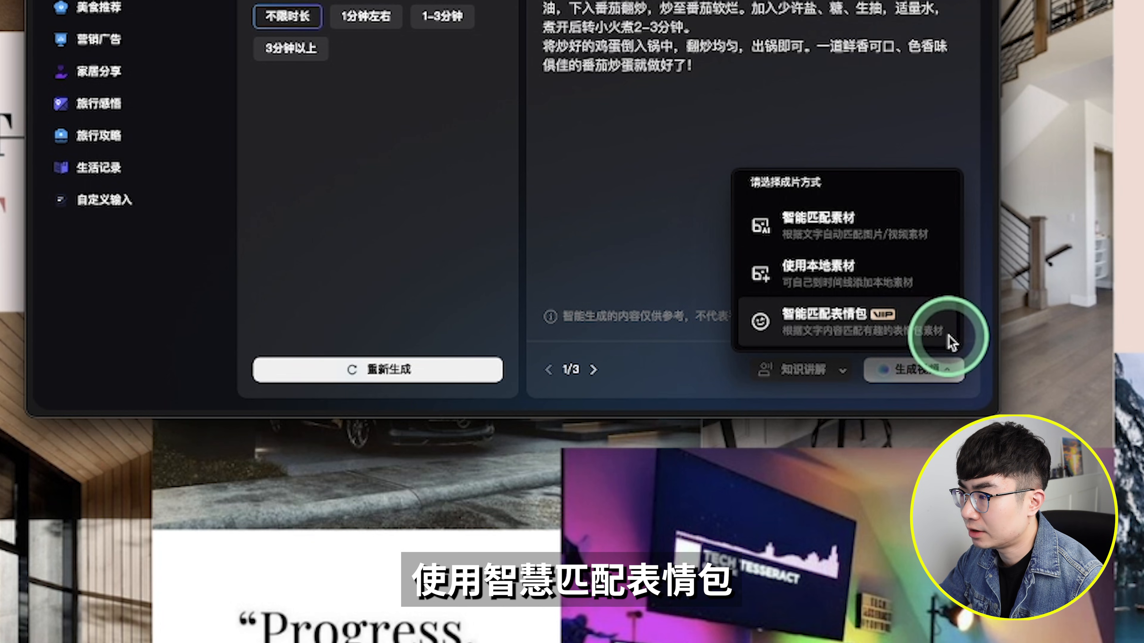
{"action": "left_click", "coordinate": [927, 224]}
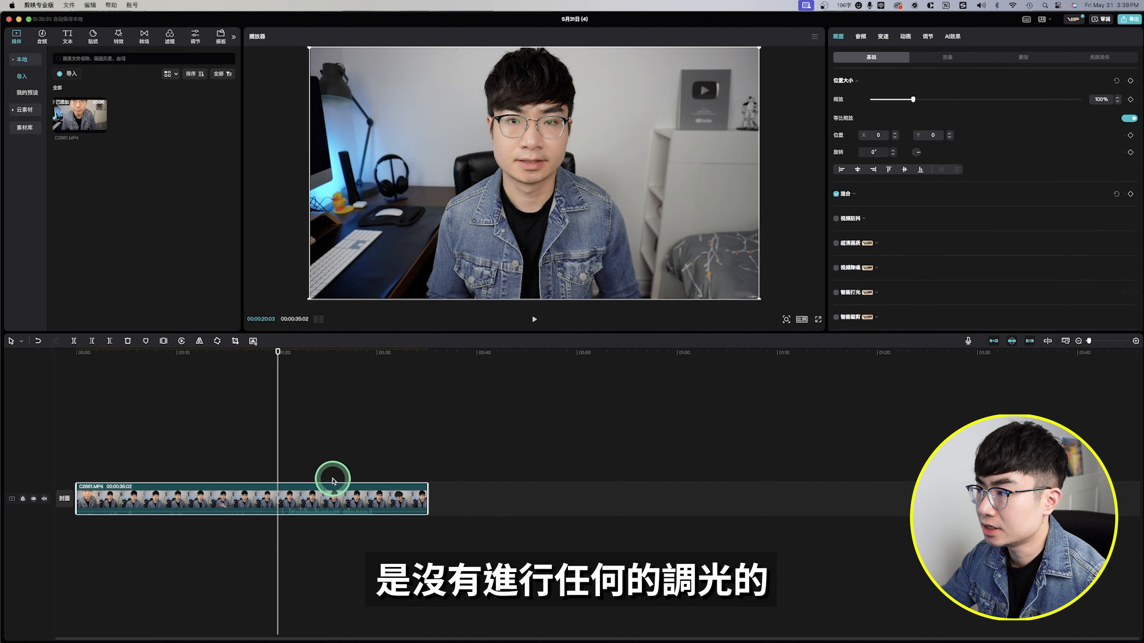
Enable 智能打光 on the talking-head clip and apply the 氛围暖光 preset from 基础面光
{"action": "scroll", "coordinate": [928, 221], "scroll_direction": "down", "scroll_amount": 3}
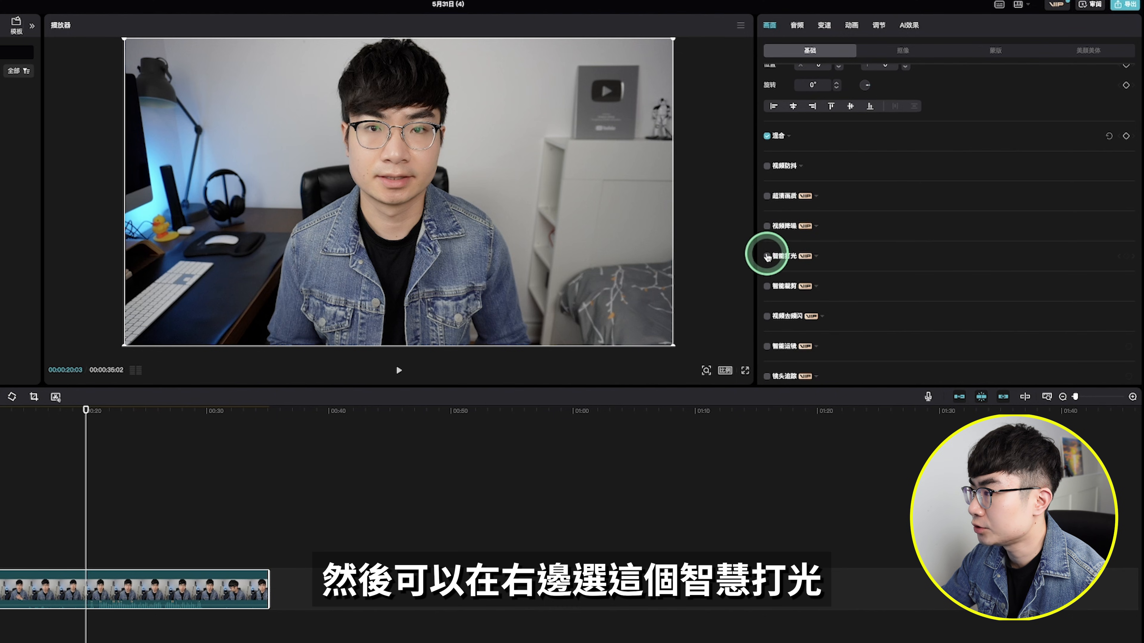
{"action": "left_click", "coordinate": [767, 256]}
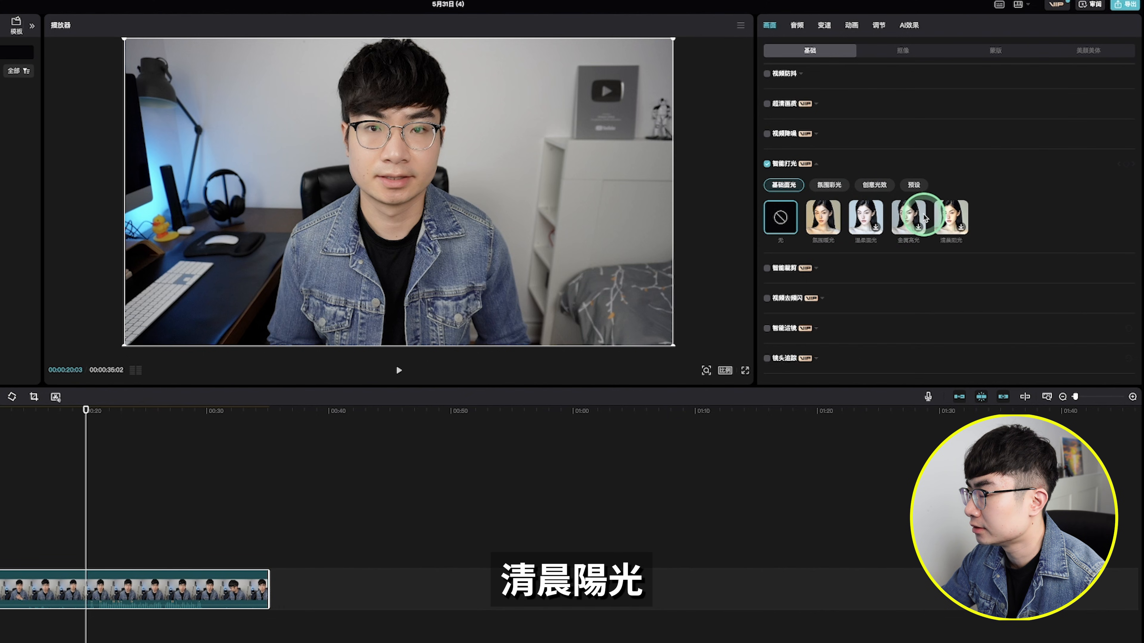
{"action": "left_click", "coordinate": [829, 220]}
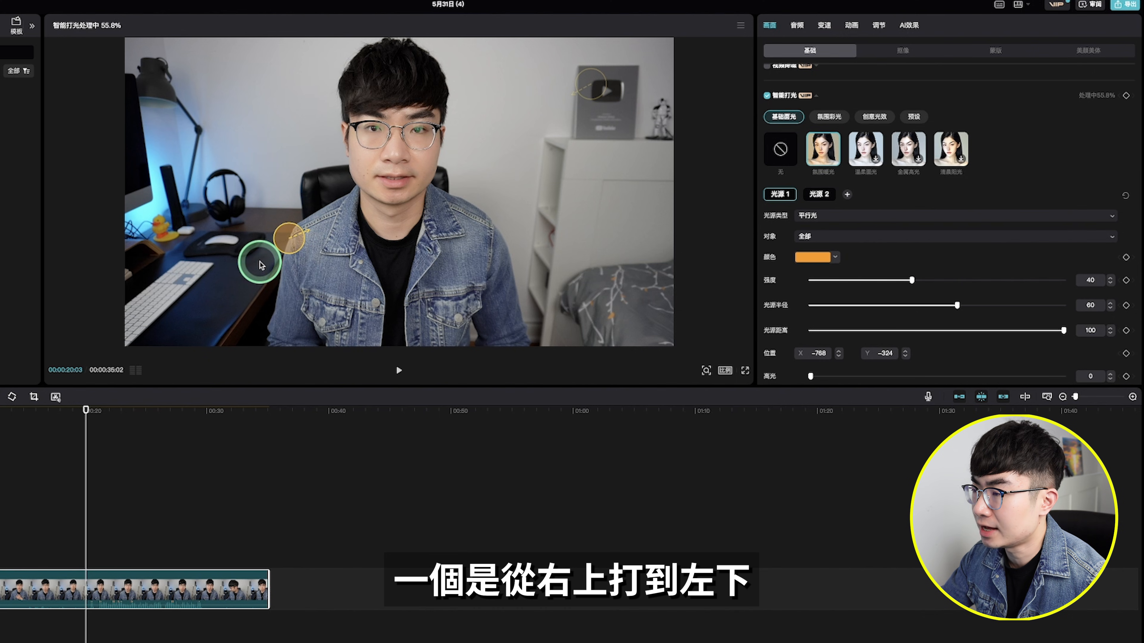
Keep 光源 1 as 平行光 on 全部, set its 强度 to 26 and 高光 to 7, and view 光源 2's settings
{"action": "left_click", "coordinate": [853, 216]}
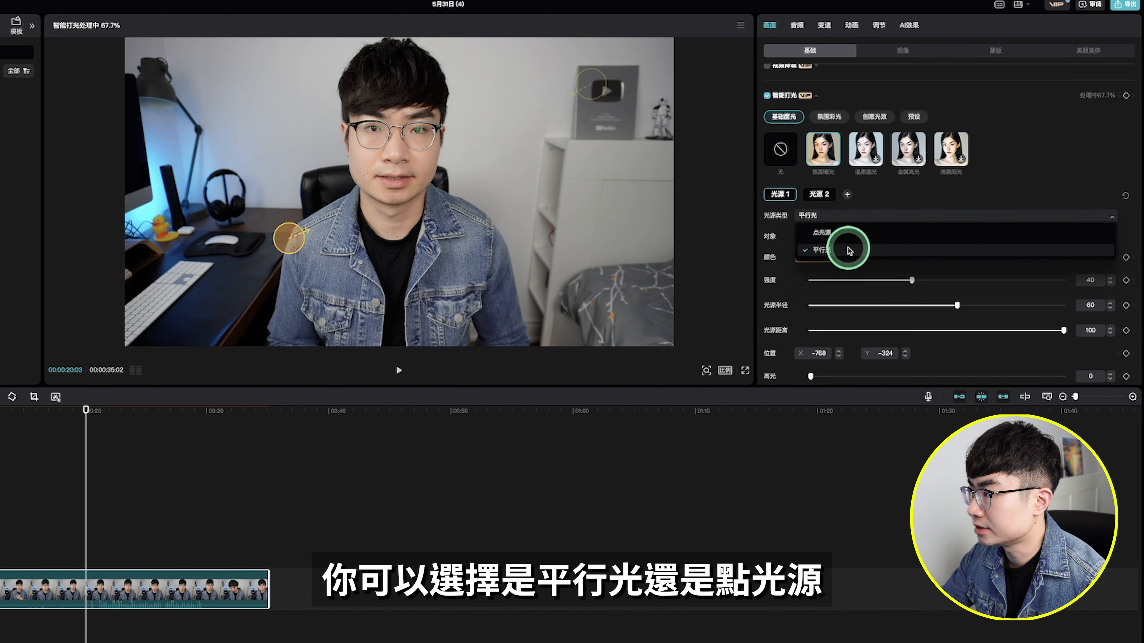
{"action": "left_click", "coordinate": [937, 193]}
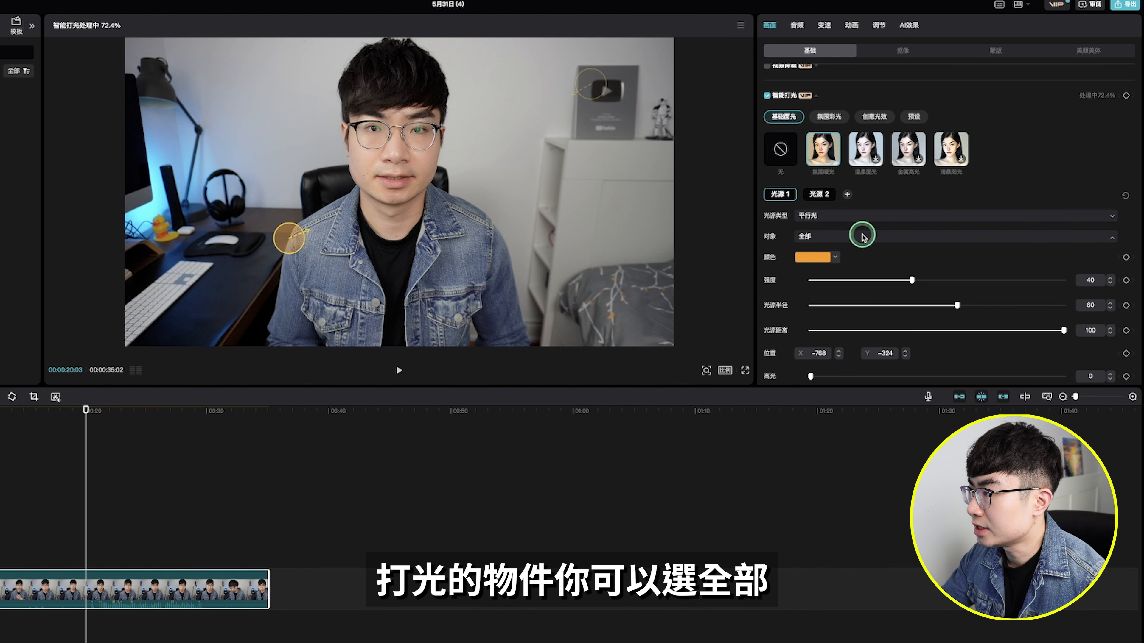
{"action": "left_click", "coordinate": [862, 237]}
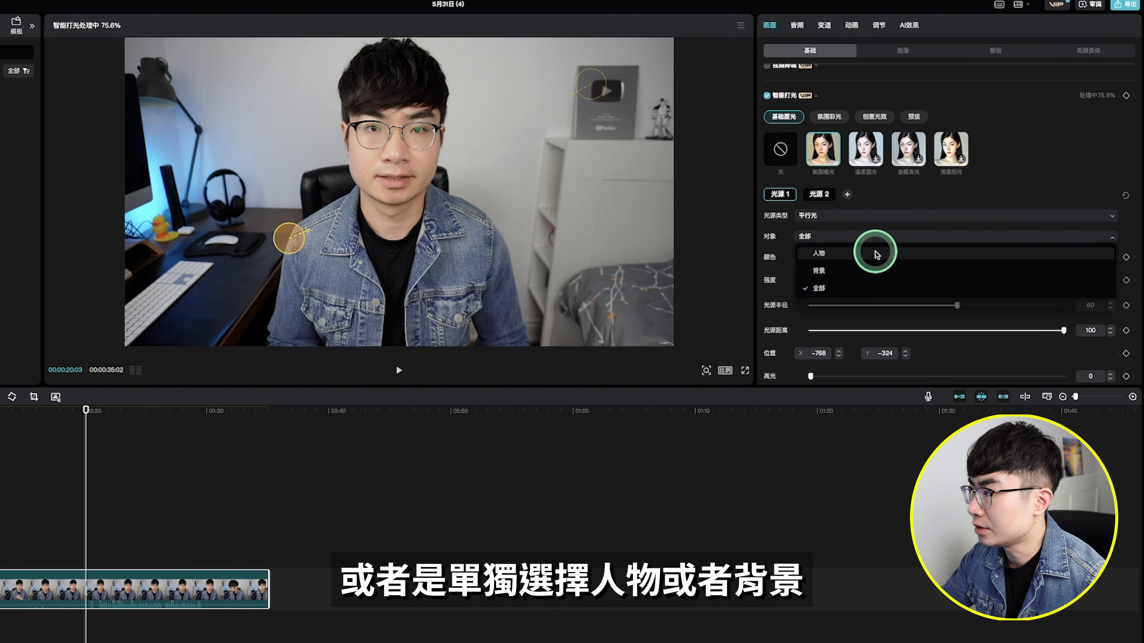
{"action": "left_click", "coordinate": [892, 237]}
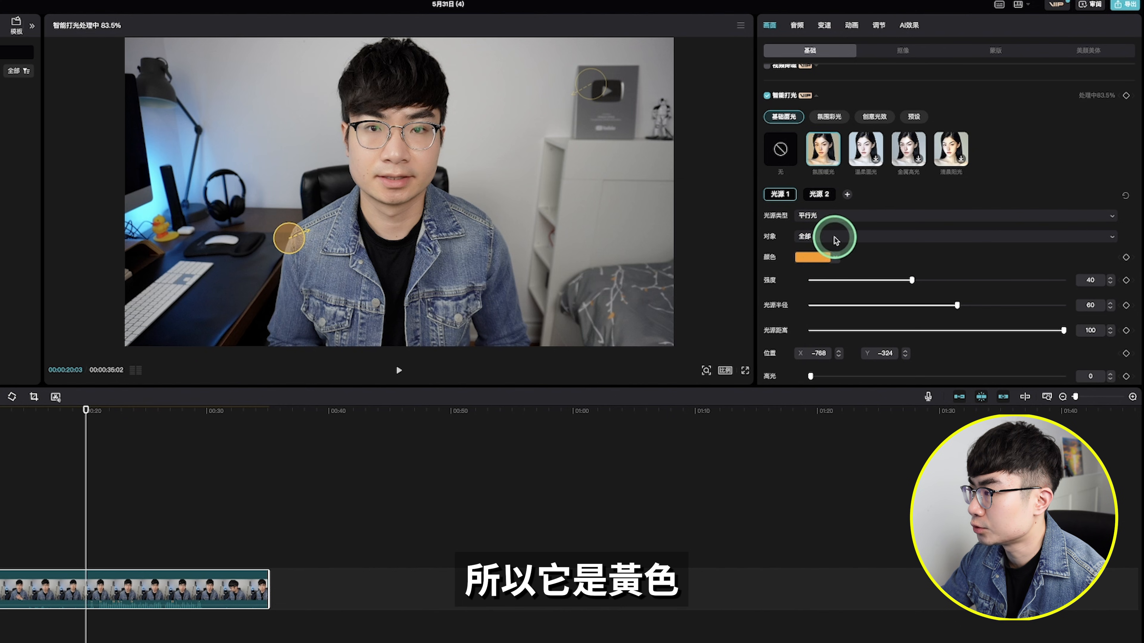
{"action": "left_click_drag", "start_coordinate": [912, 281], "coordinate": [871, 283]}
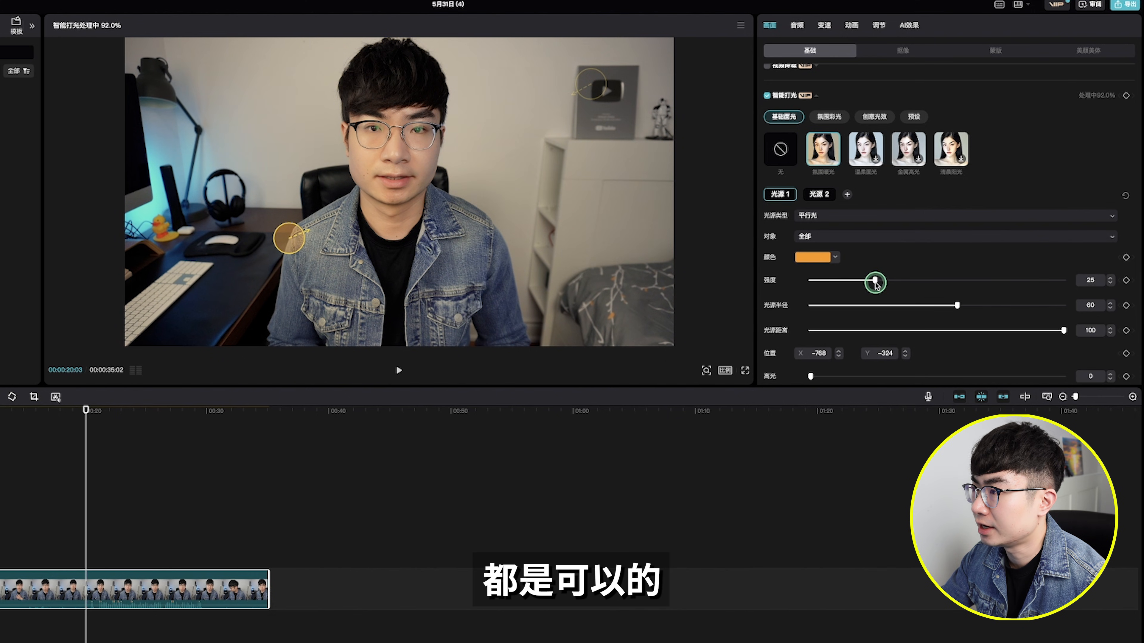
{"action": "left_click", "coordinate": [874, 281]}
{"action": "scroll", "coordinate": [900, 313], "scroll_direction": "down", "scroll_amount": 3}
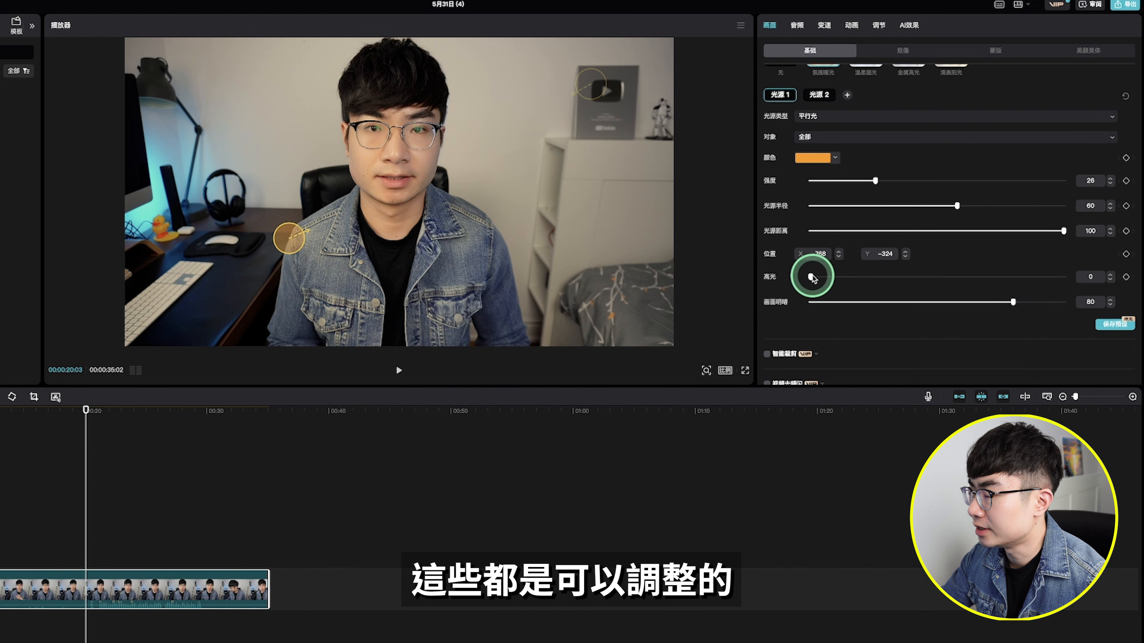
{"action": "left_click_drag", "start_coordinate": [812, 277], "coordinate": [818, 278]}
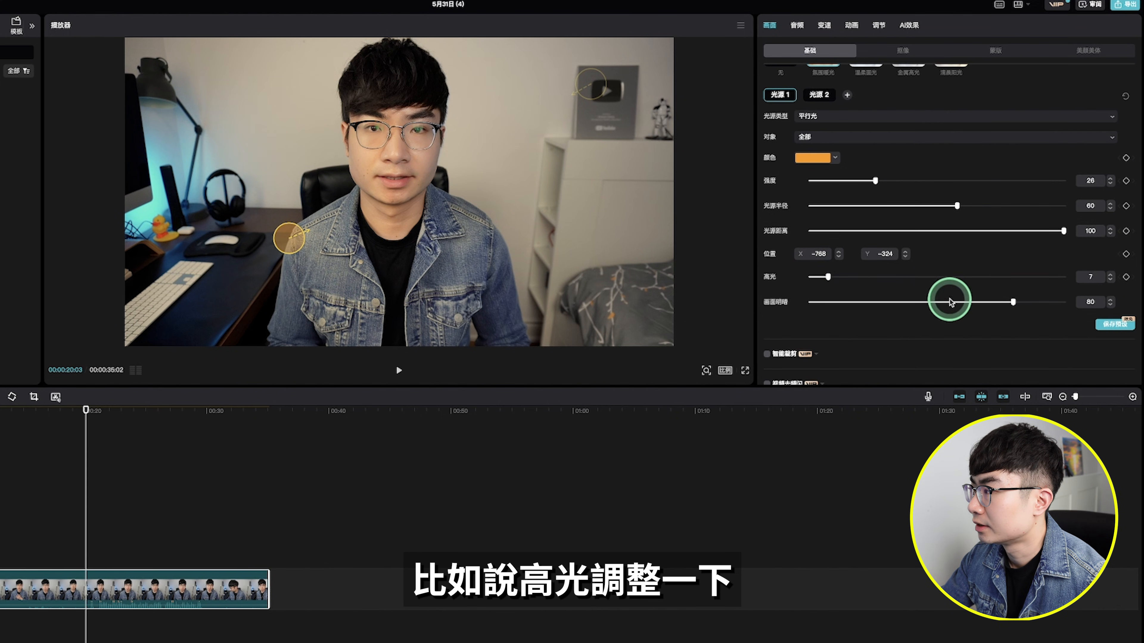
{"action": "scroll", "coordinate": [982, 317], "scroll_direction": "up", "scroll_amount": 3}
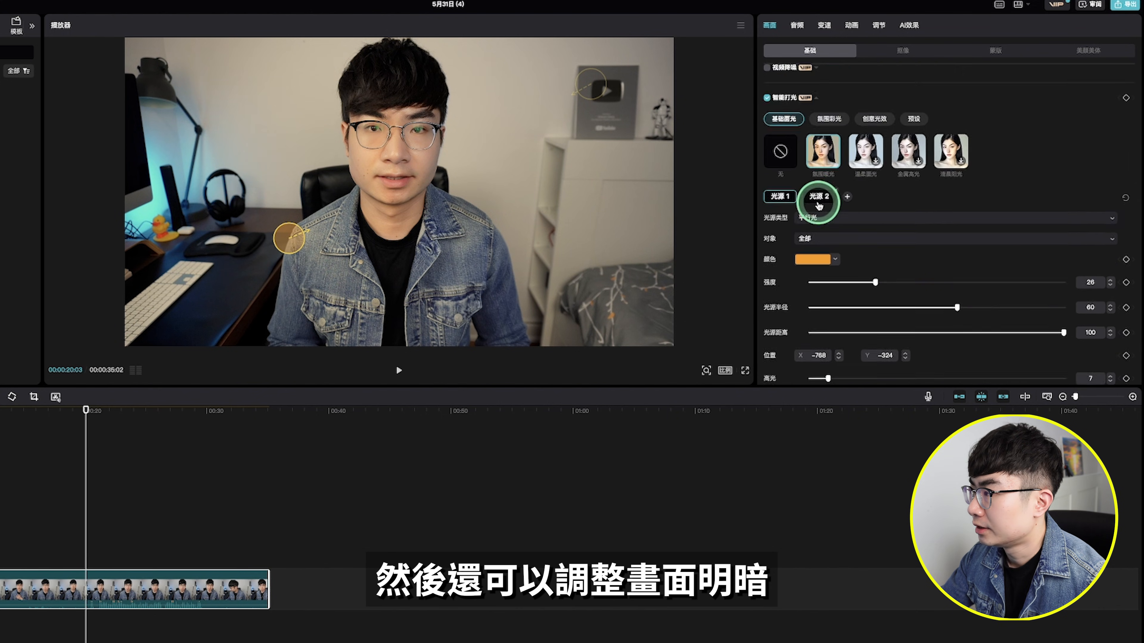
{"action": "left_click", "coordinate": [818, 196]}
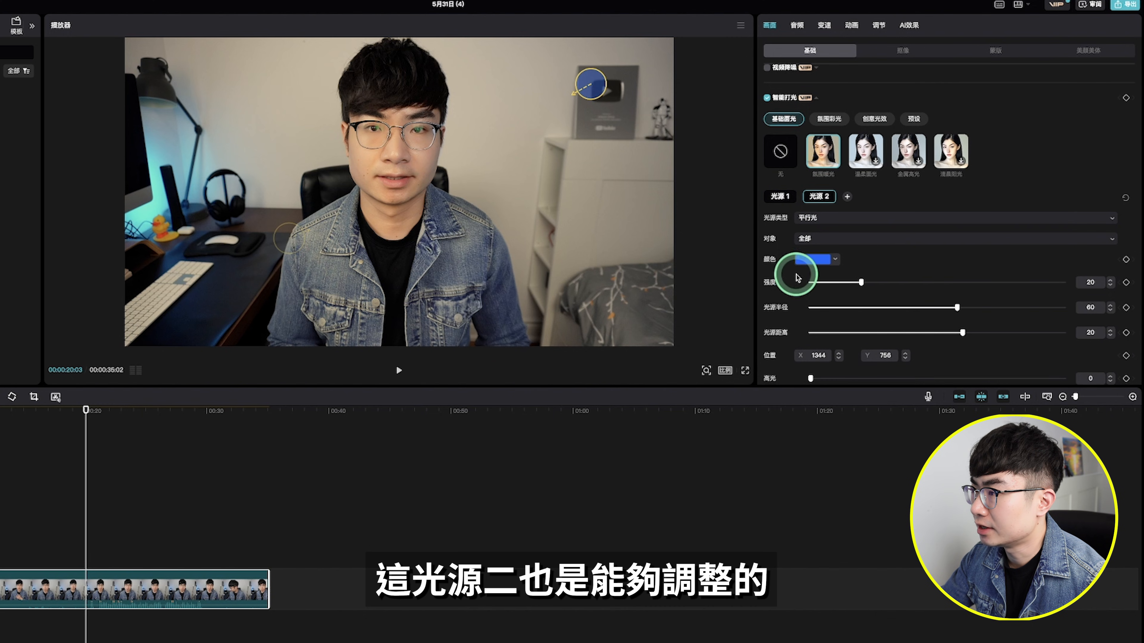
{"action": "scroll", "coordinate": [996, 276], "scroll_direction": "down", "scroll_amount": 1}
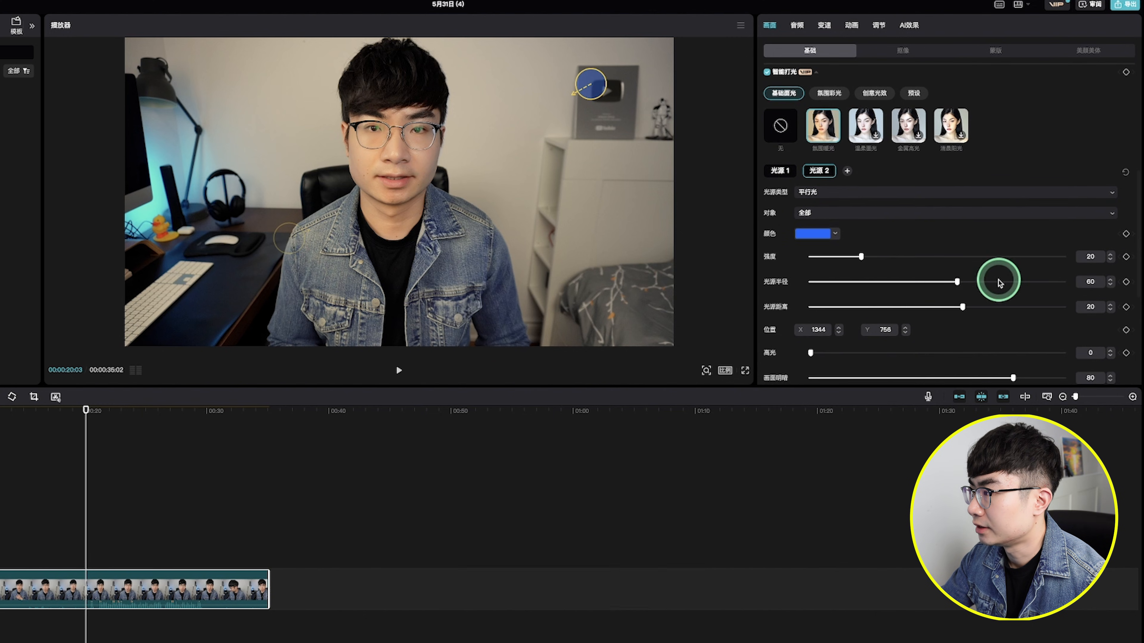
Relight the talking-head clip with the 青橙逆光 preset from 氛围彩光 and open the 创意光效 presets
{"action": "left_click", "coordinate": [829, 176]}
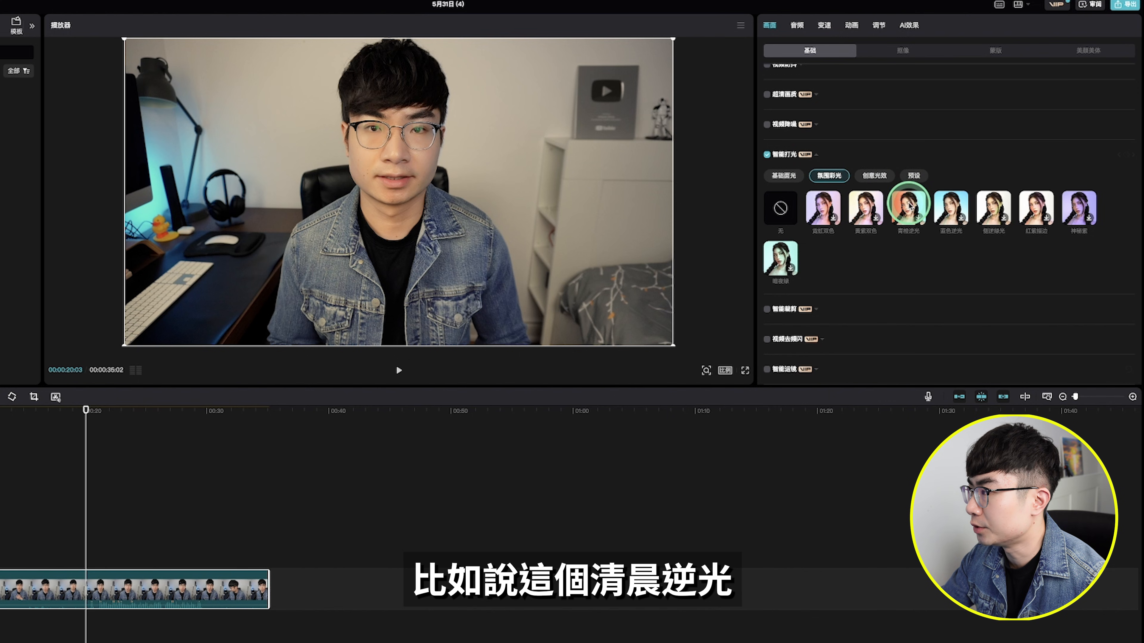
{"action": "left_click", "coordinate": [909, 206]}
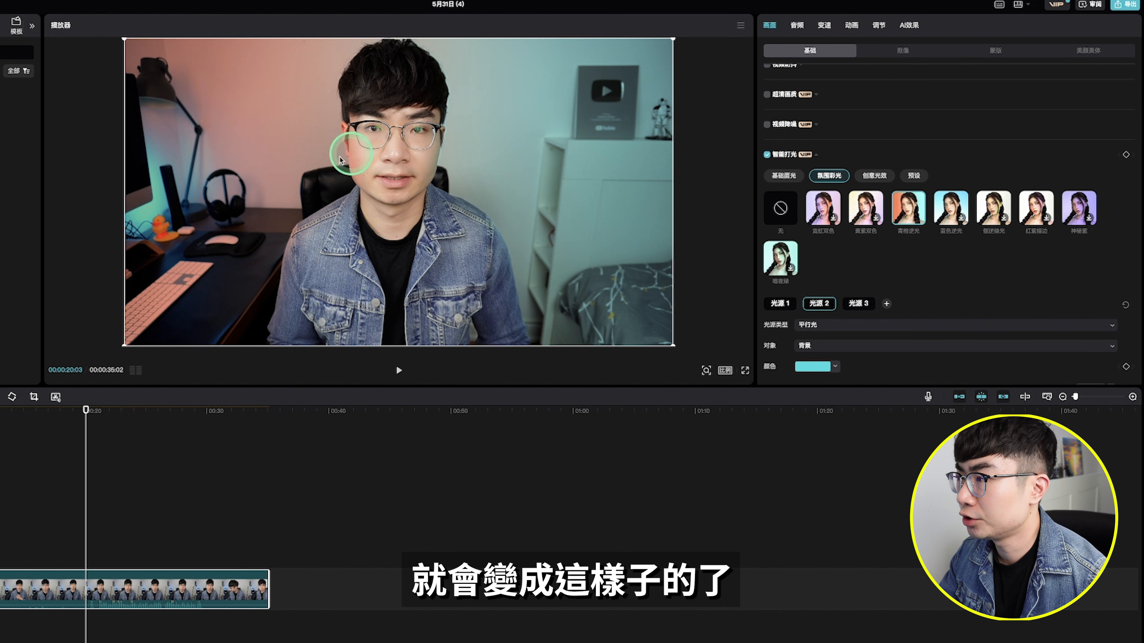
{"action": "left_click", "coordinate": [874, 177]}
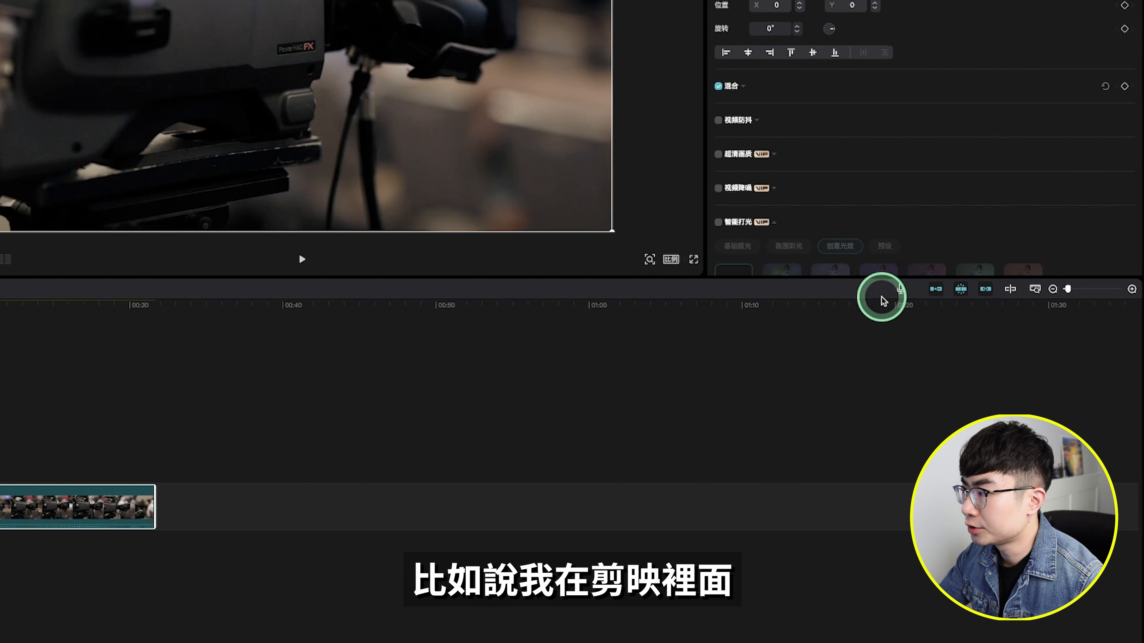
Record a voice-over of about 7 seconds over the camera clip with the built-in microphone and play it back
{"action": "left_click", "coordinate": [901, 289]}
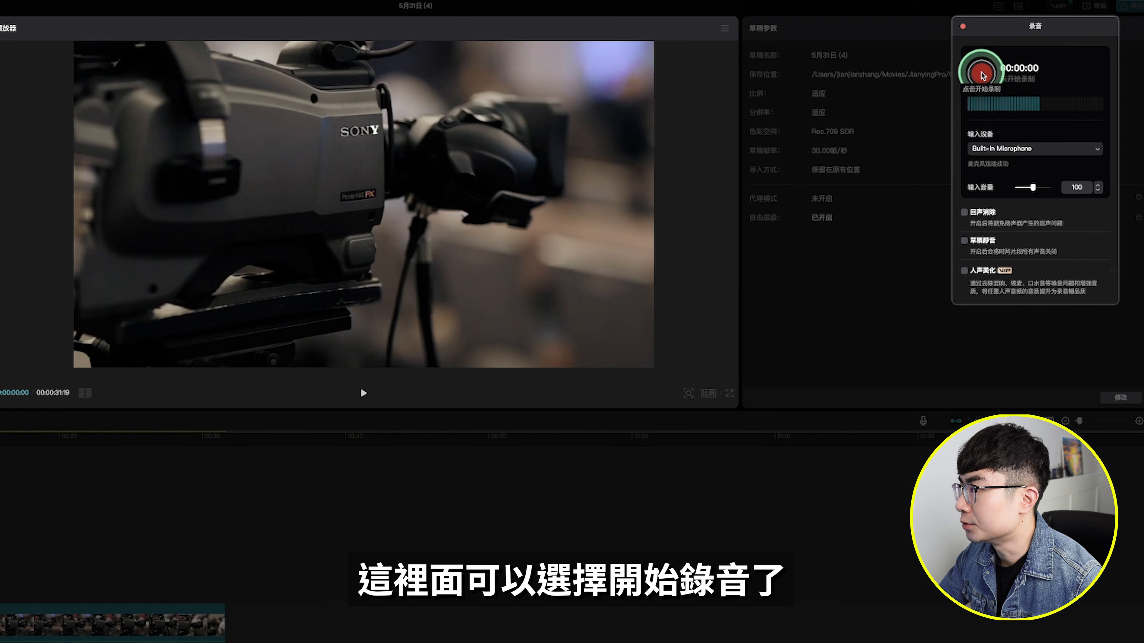
{"action": "left_click", "coordinate": [982, 73]}
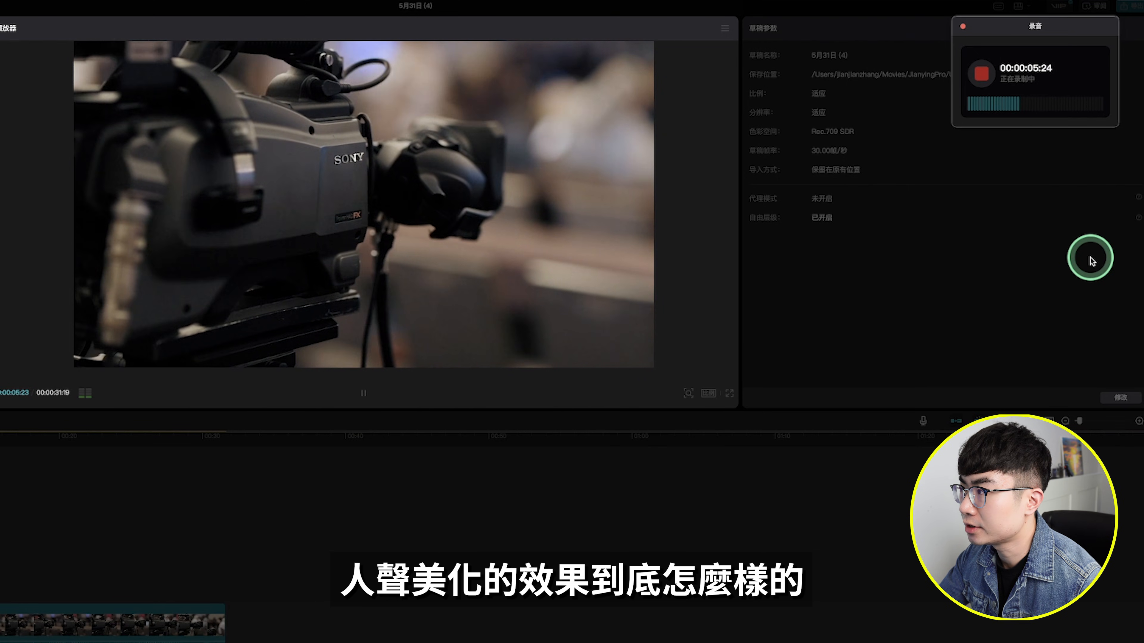
{"action": "left_click", "coordinate": [983, 81]}
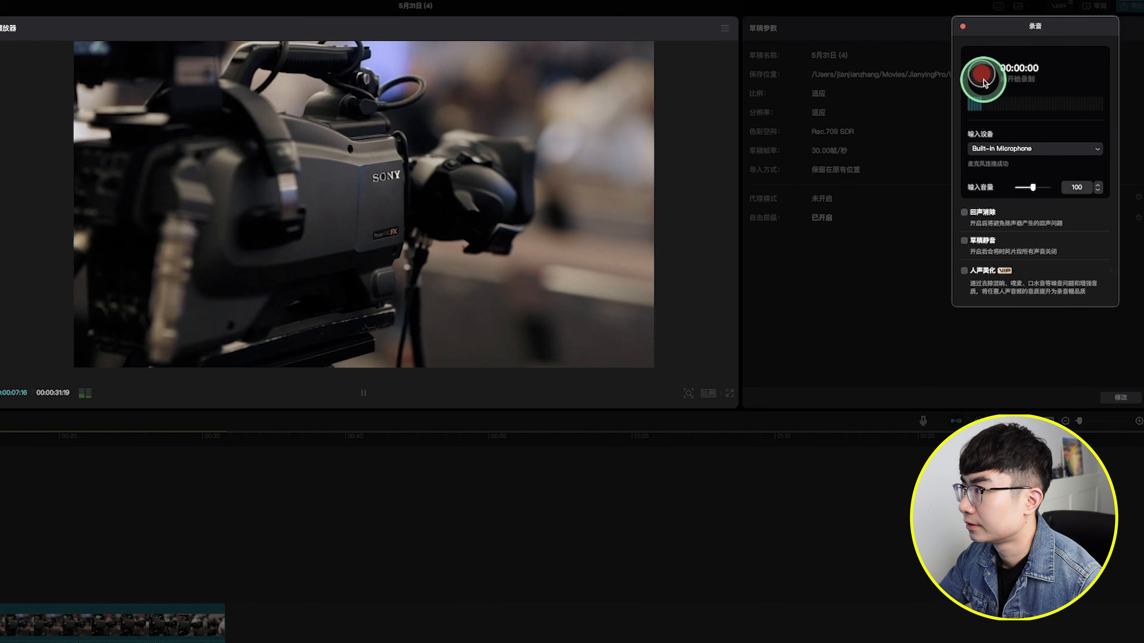
{"action": "left_click", "coordinate": [291, 500]}
{"action": "key", "text": "space"}
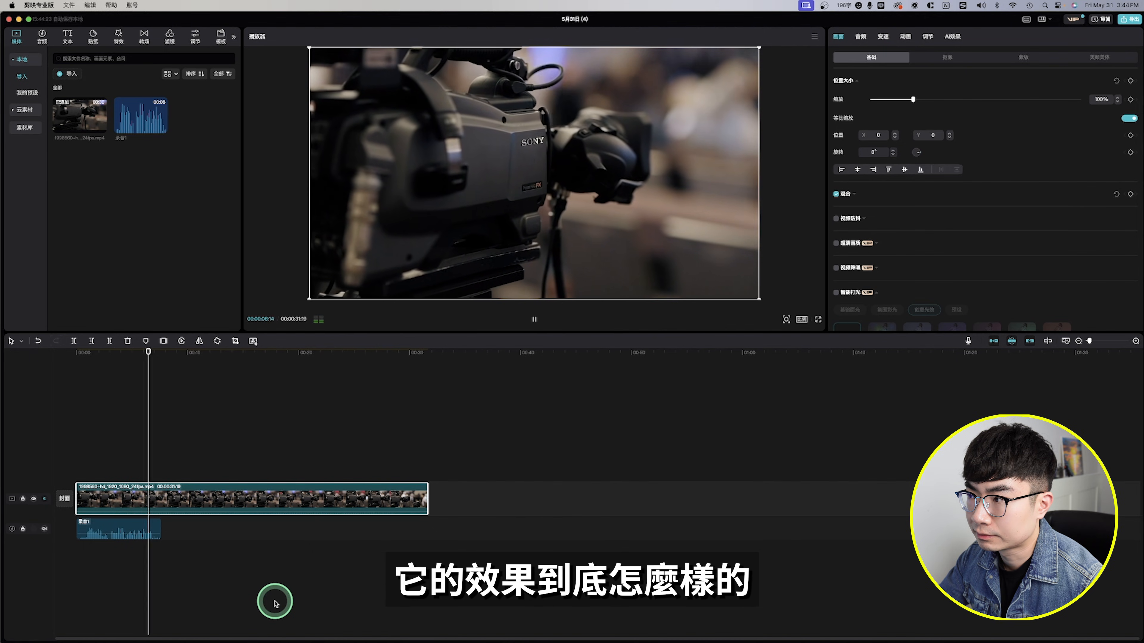
Enable 人声美化 on the voice recording and play it back to hear the enhanced result
{"action": "left_click", "coordinate": [144, 529]}
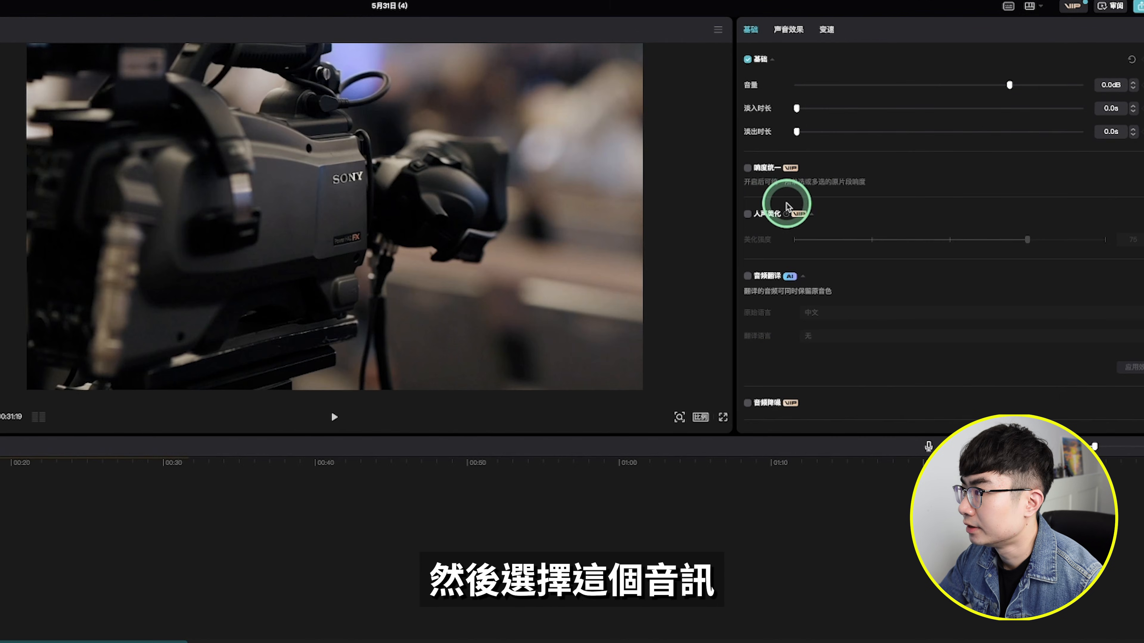
{"action": "left_click", "coordinate": [747, 216]}
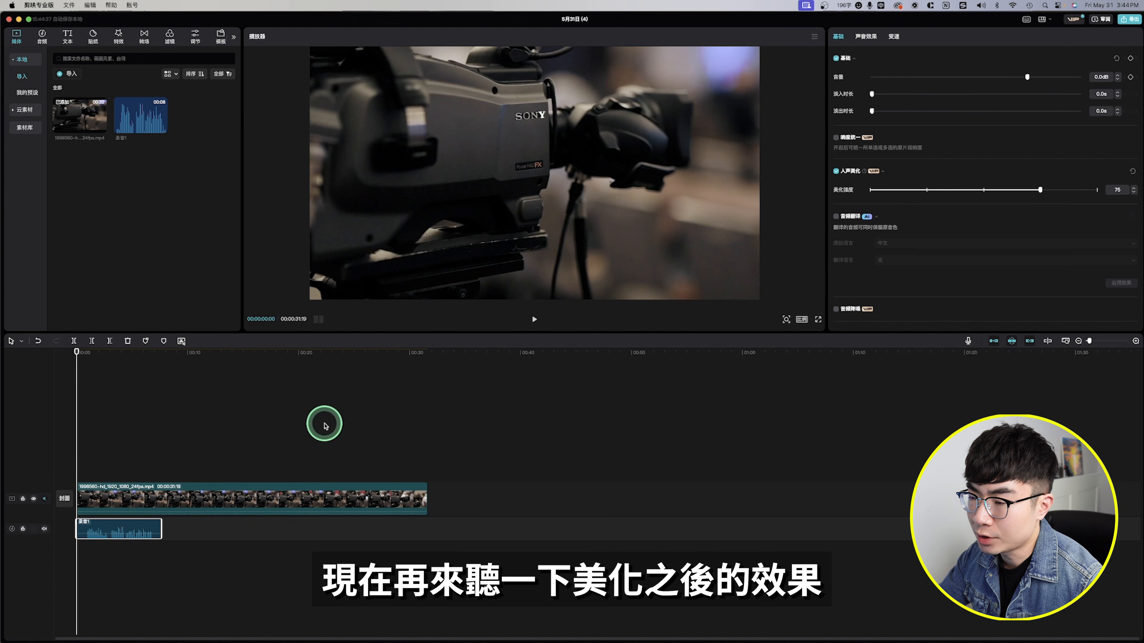
{"action": "key", "text": "space"}
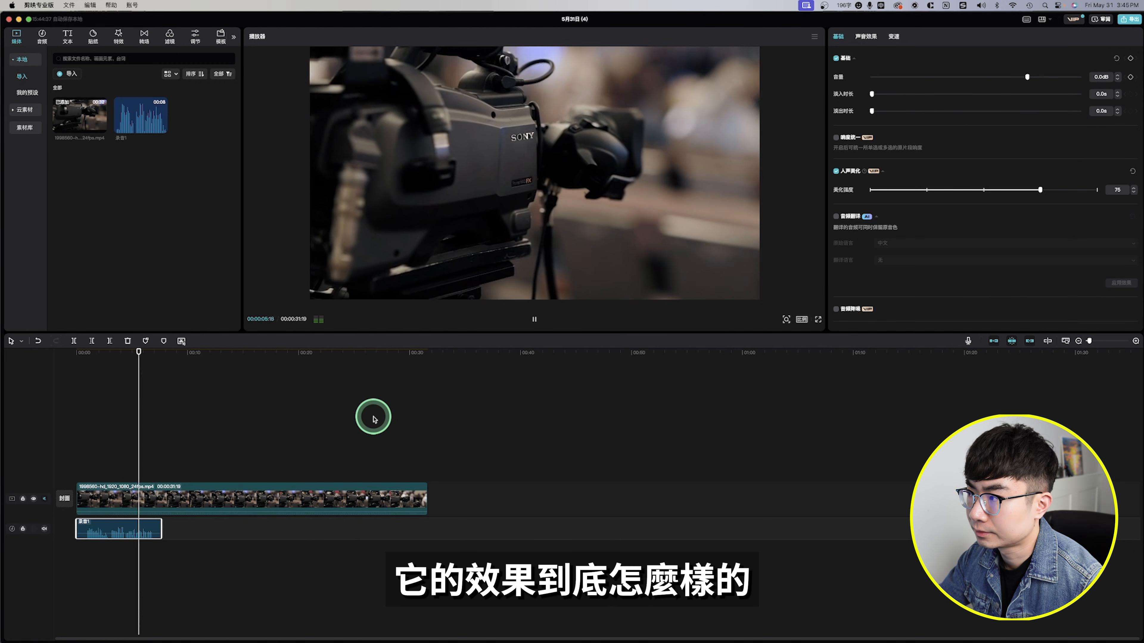
{"action": "key", "text": "space"}
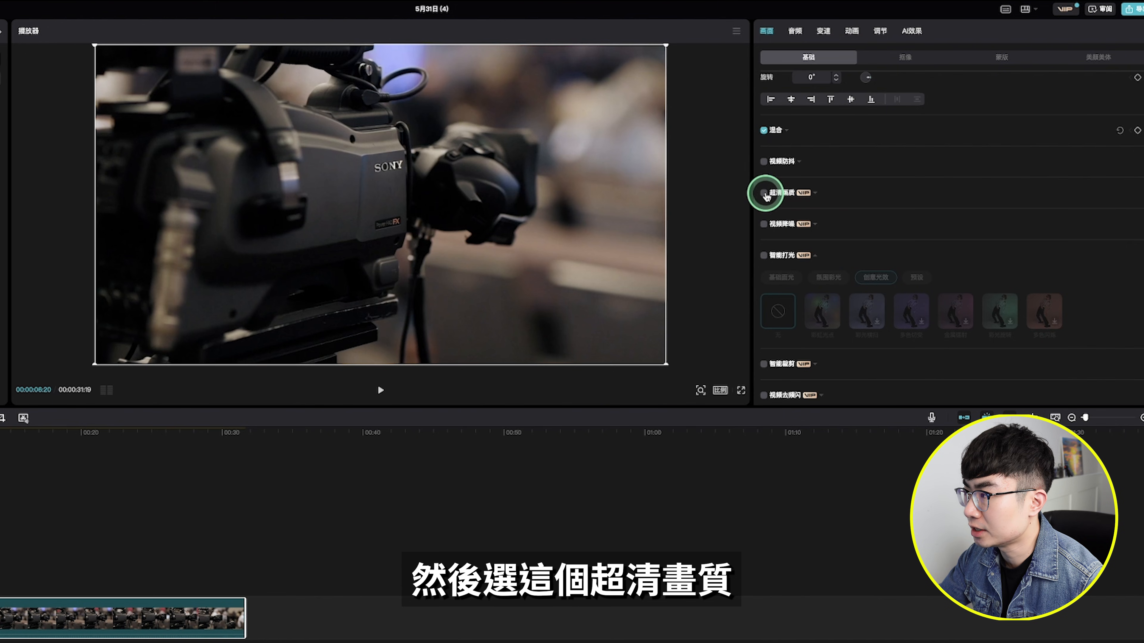
Enable 超清画质 at the 超清 level on the camera clip and scrub the timeline to compare it with the unenhanced copy
{"action": "left_click", "coordinate": [764, 194]}
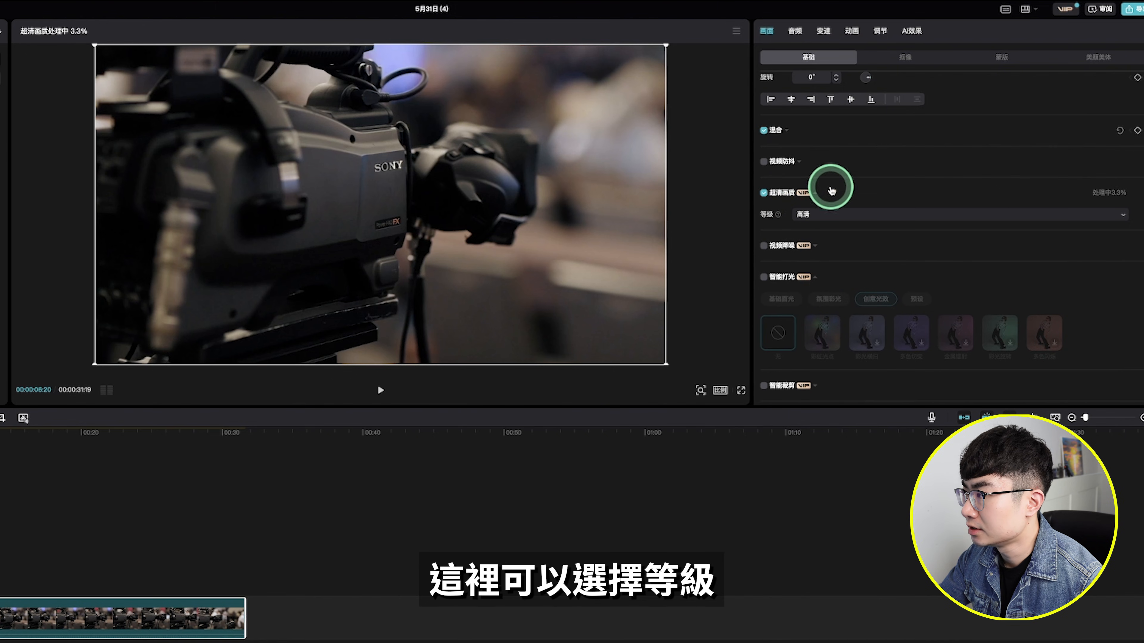
{"action": "left_click", "coordinate": [873, 215]}
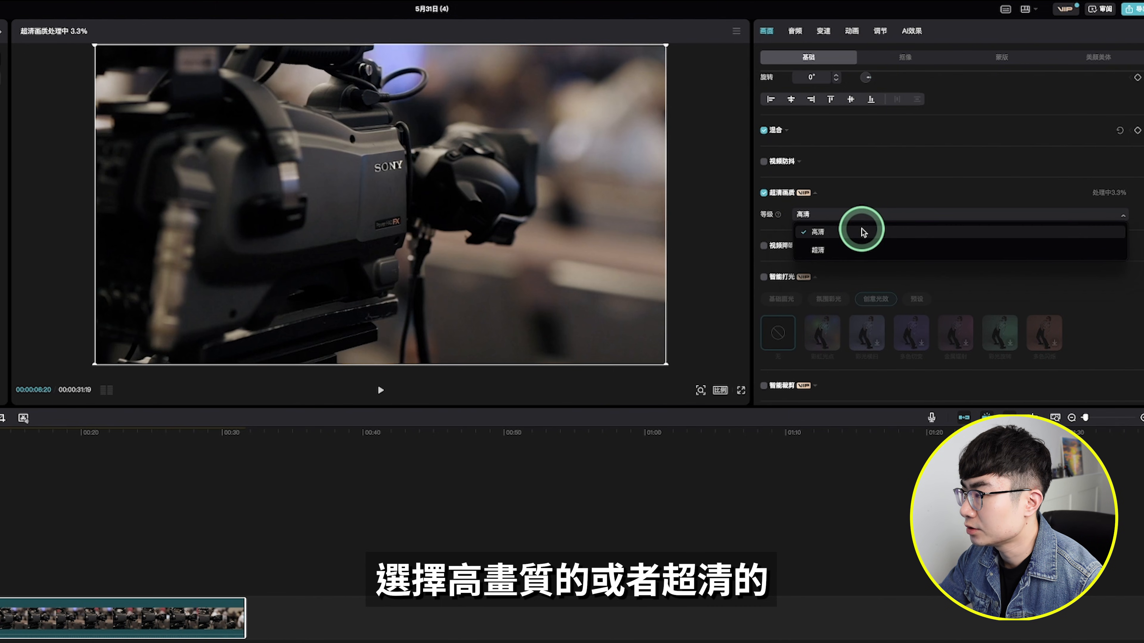
{"action": "left_click", "coordinate": [860, 250]}
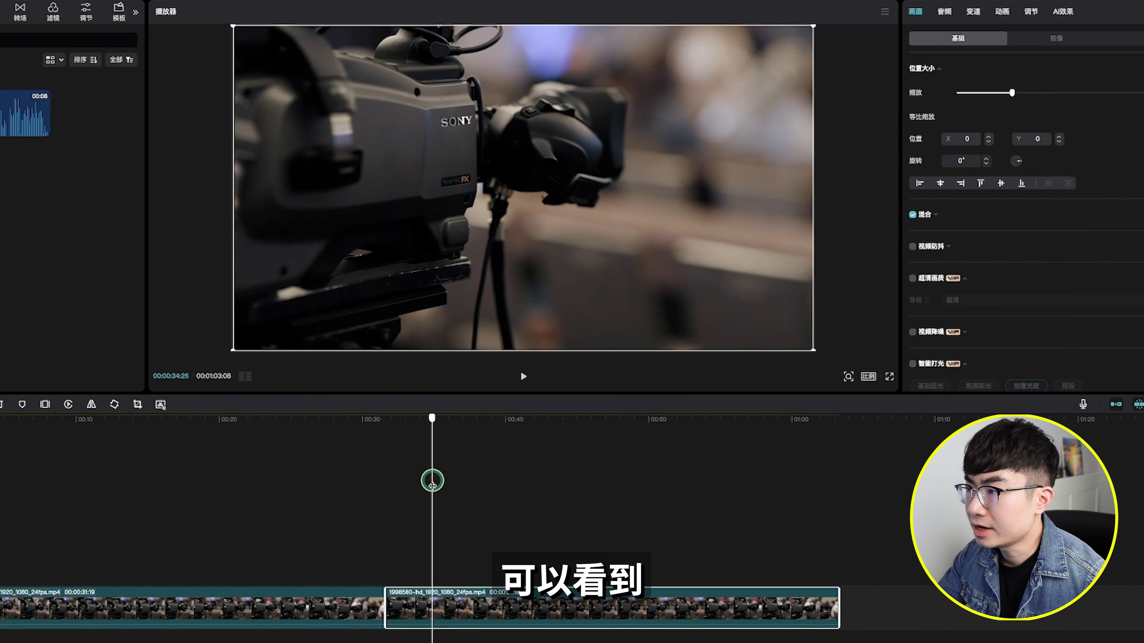
{"action": "left_click_drag", "start_coordinate": [466, 400], "coordinate": [515, 402]}
{"action": "left_click_drag", "start_coordinate": [498, 487], "coordinate": [242, 520]}
{"action": "left_click_drag", "start_coordinate": [282, 520], "coordinate": [319, 522]}
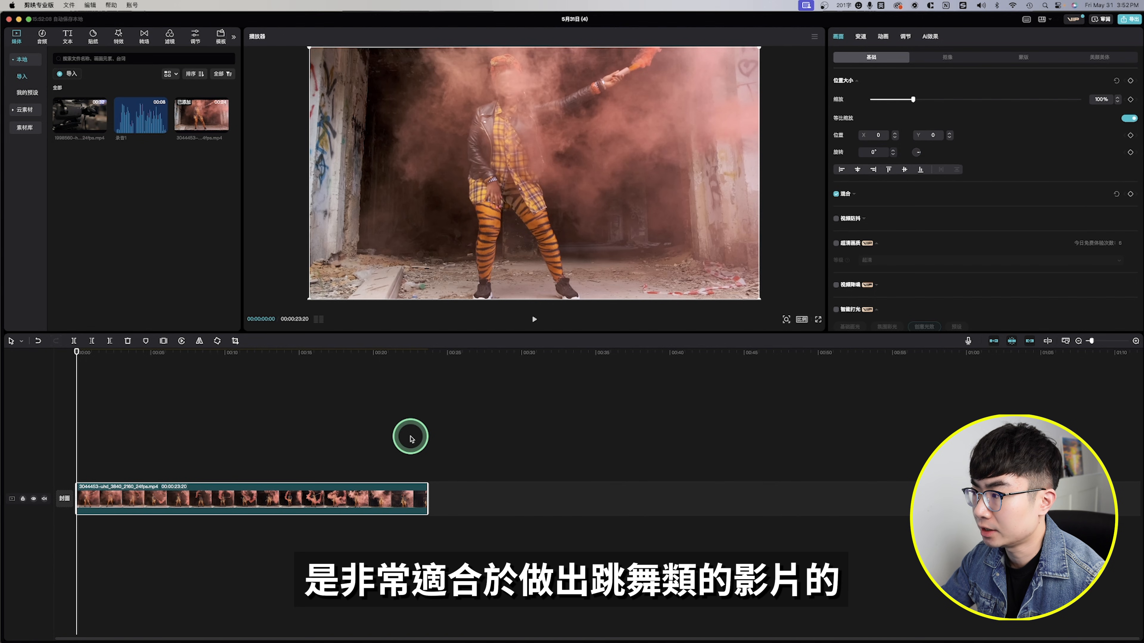
Preview the smoke-flare dance clip, run 镜头追踪 on the dancer's head and play the tracked result
{"action": "key", "text": "space"}
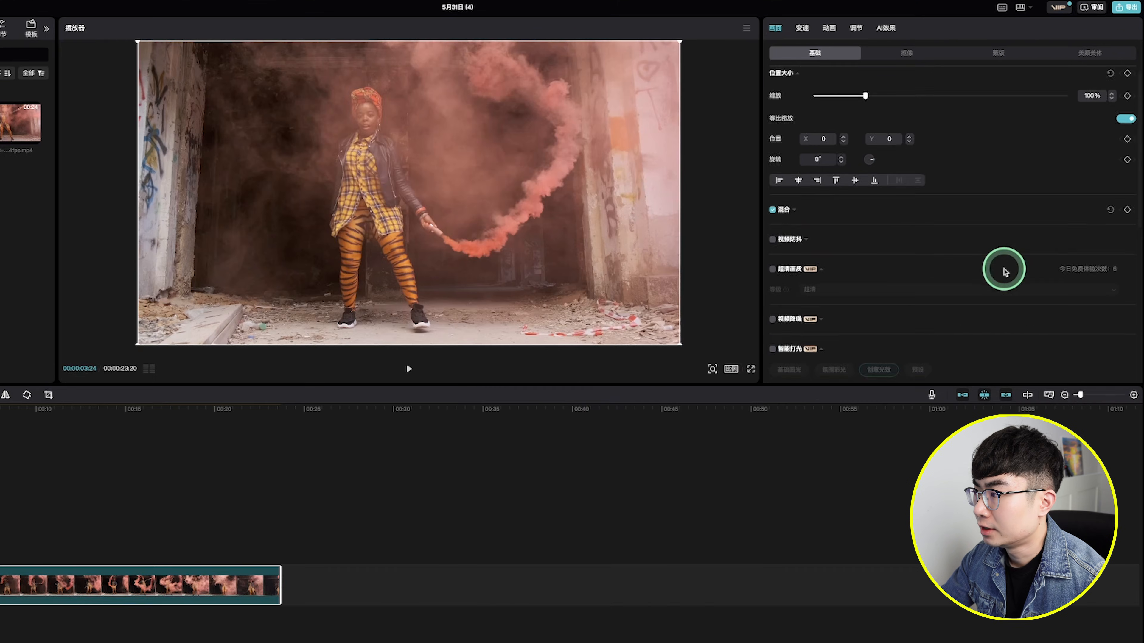
{"action": "scroll", "coordinate": [1029, 236], "scroll_direction": "down", "scroll_amount": 6}
{"action": "scroll", "coordinate": [1005, 273], "scroll_direction": "down", "scroll_amount": 2}
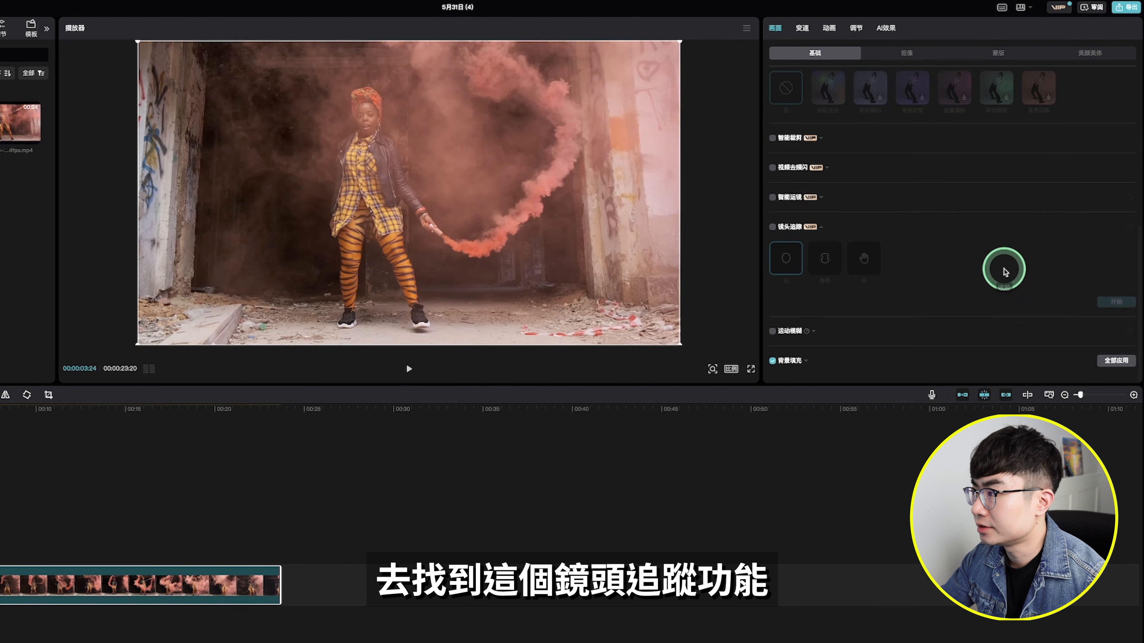
{"action": "left_click", "coordinate": [773, 227]}
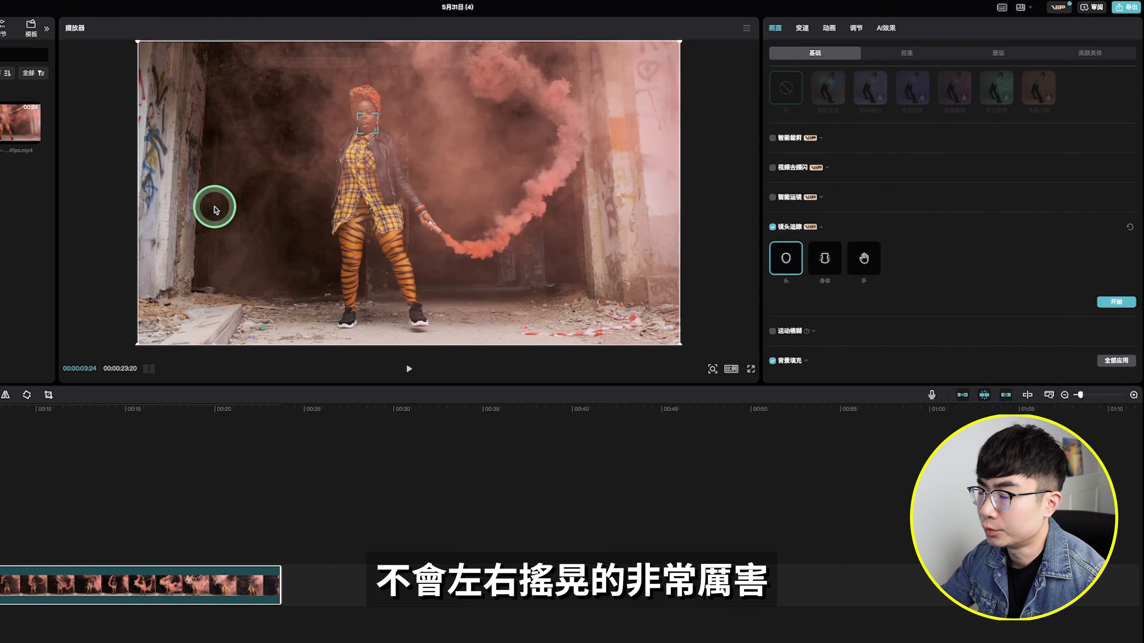
{"action": "left_click", "coordinate": [1115, 301]}
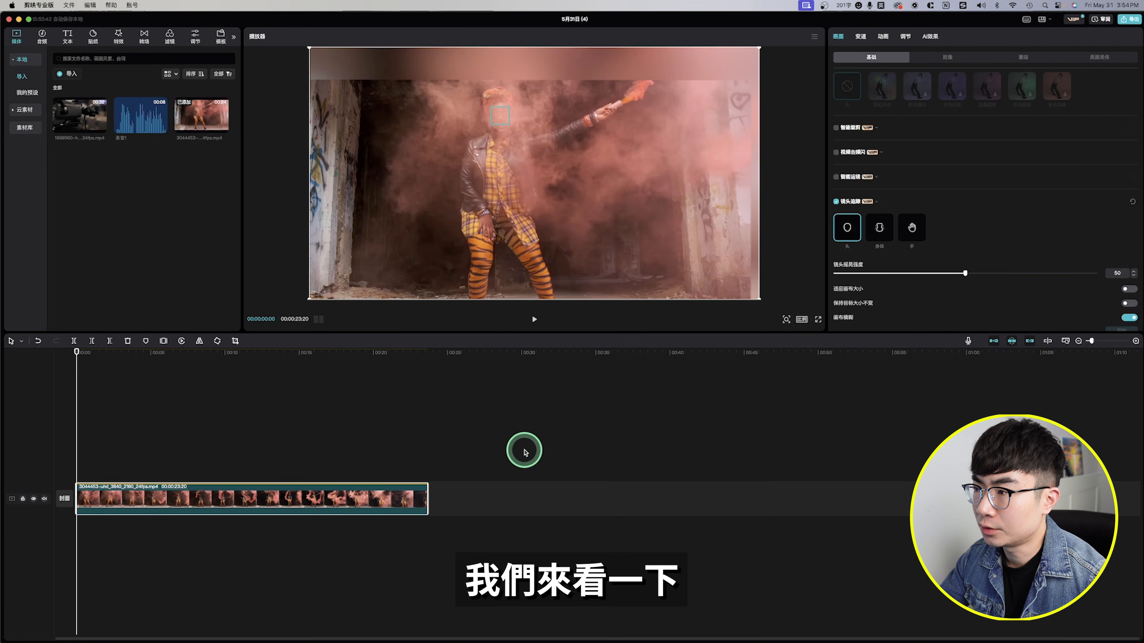
{"action": "key", "text": "space"}
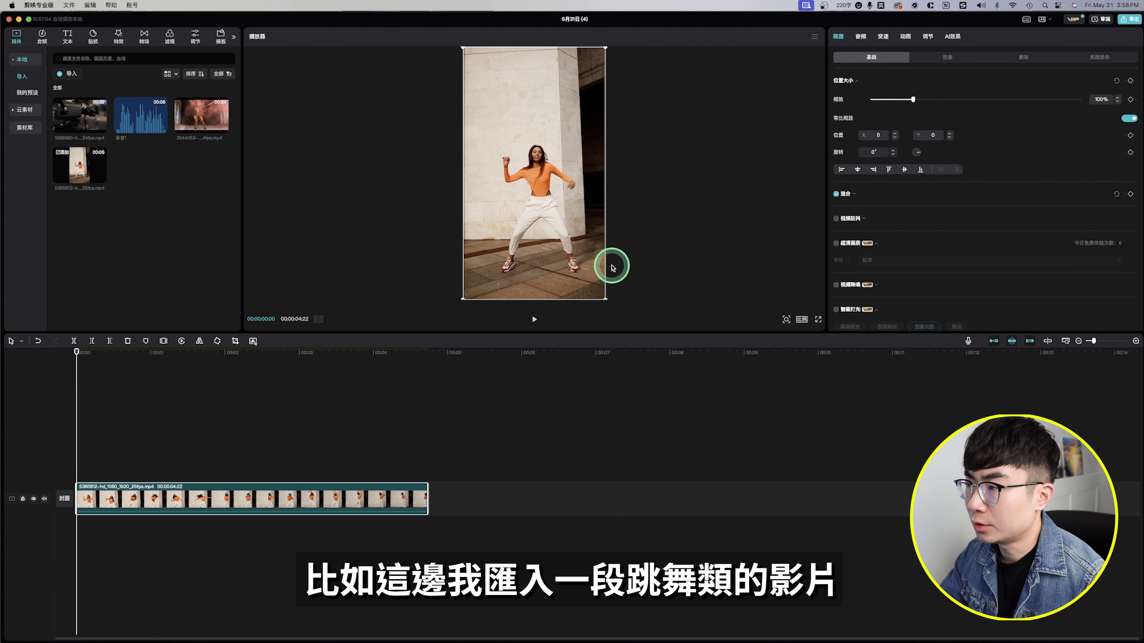
Enable 智能运镜 on the vertical dance clip with the 动感 style and play the result
{"action": "left_click", "coordinate": [524, 323]}
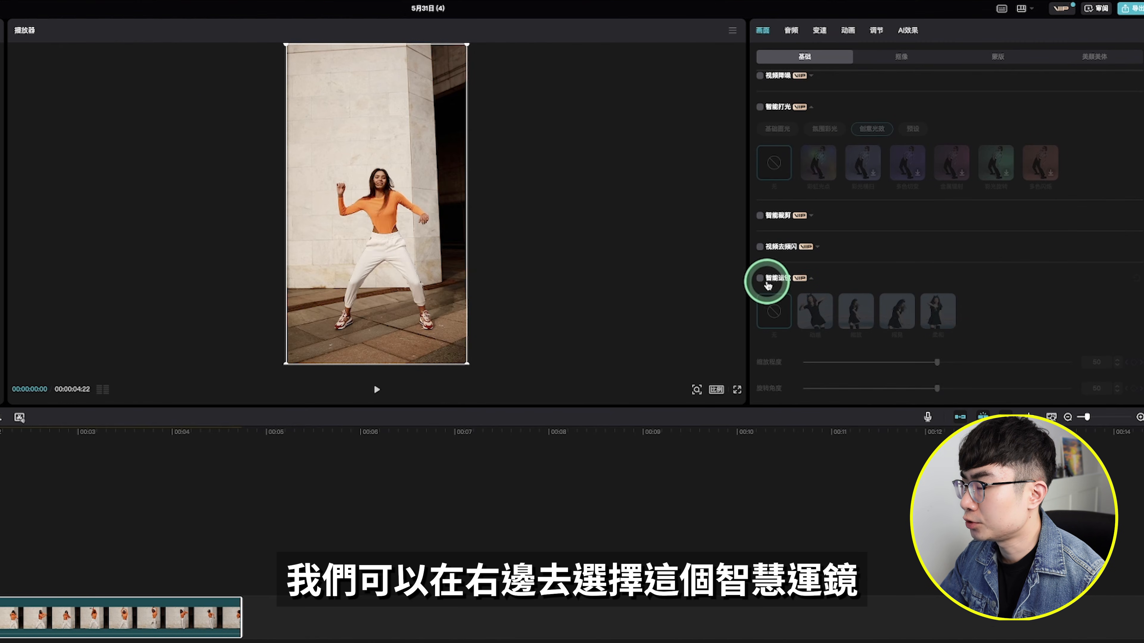
{"action": "left_click", "coordinate": [760, 277]}
{"action": "scroll", "coordinate": [904, 282], "scroll_direction": "down", "scroll_amount": 3}
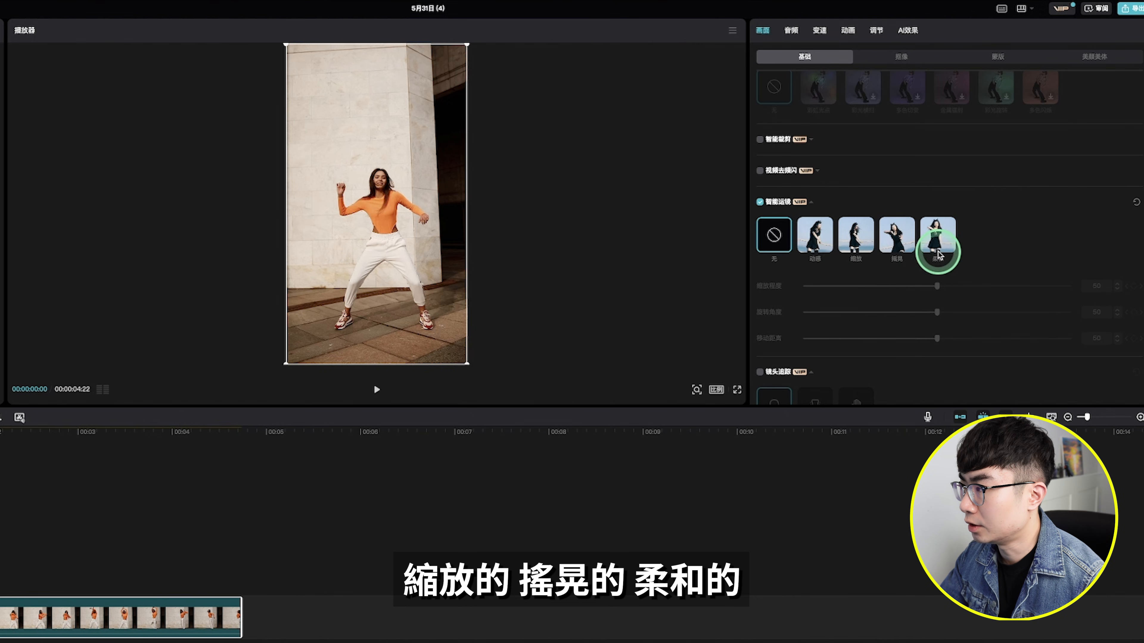
{"action": "left_click", "coordinate": [819, 238]}
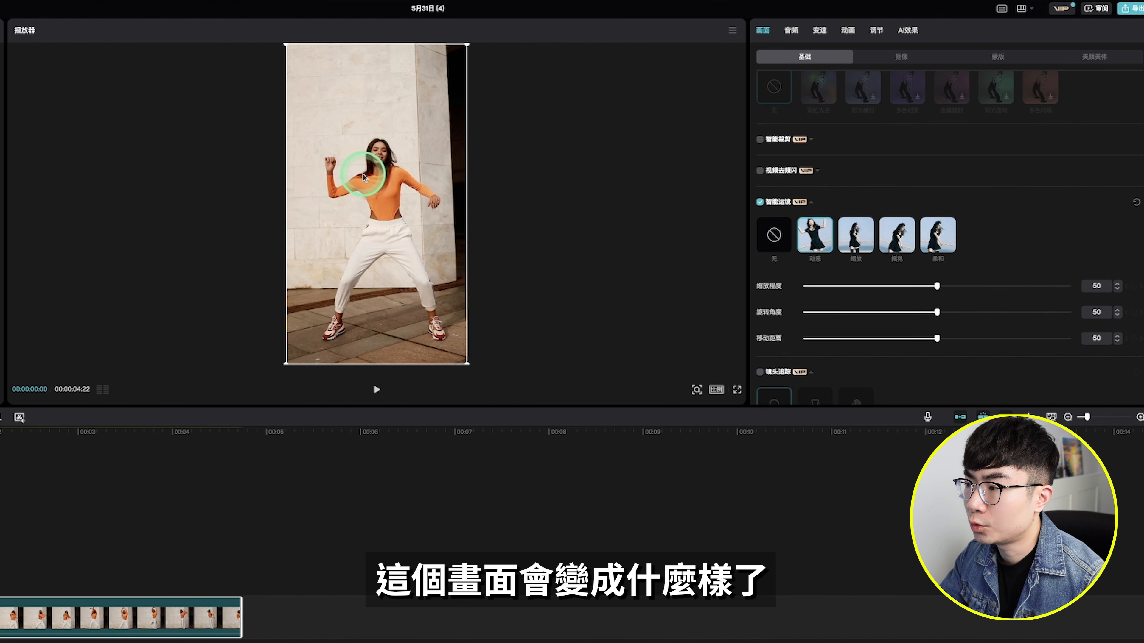
{"action": "key", "text": "space"}
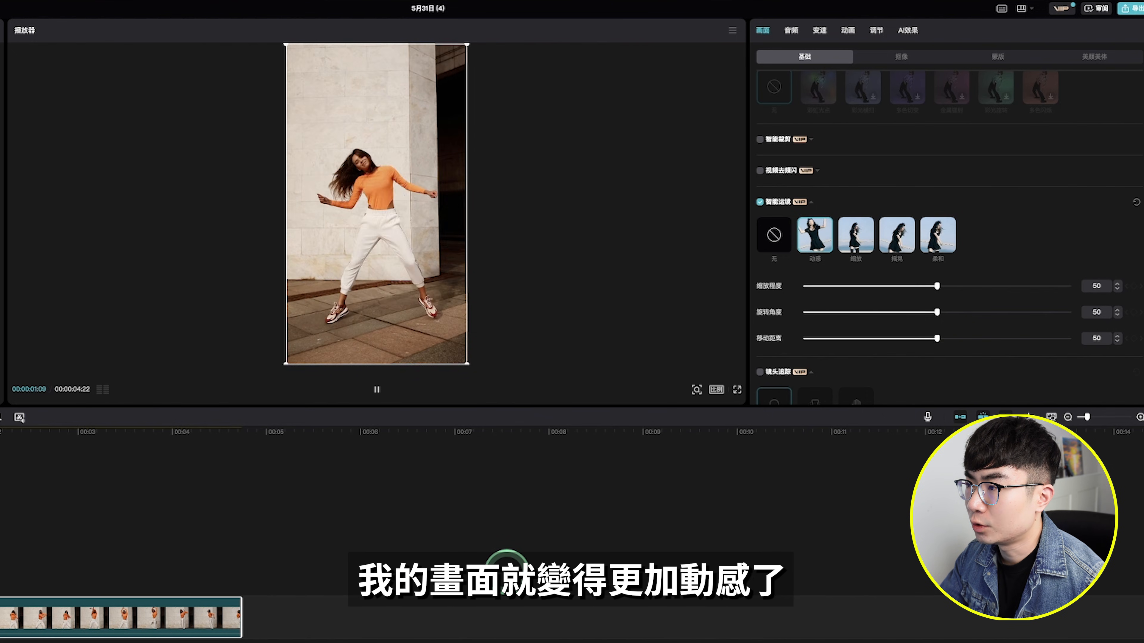